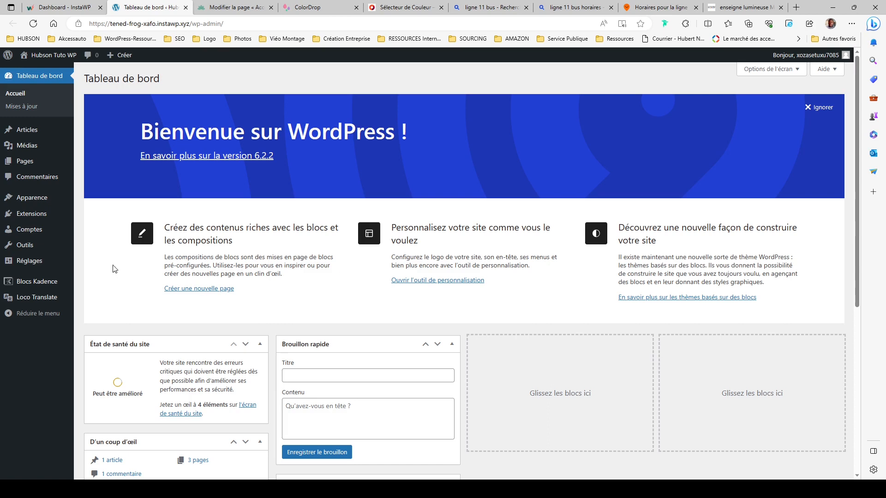
Open the Kadence theme customizer and go to the colour settings under Colors & Fonts.
mouse_move(51, 199)
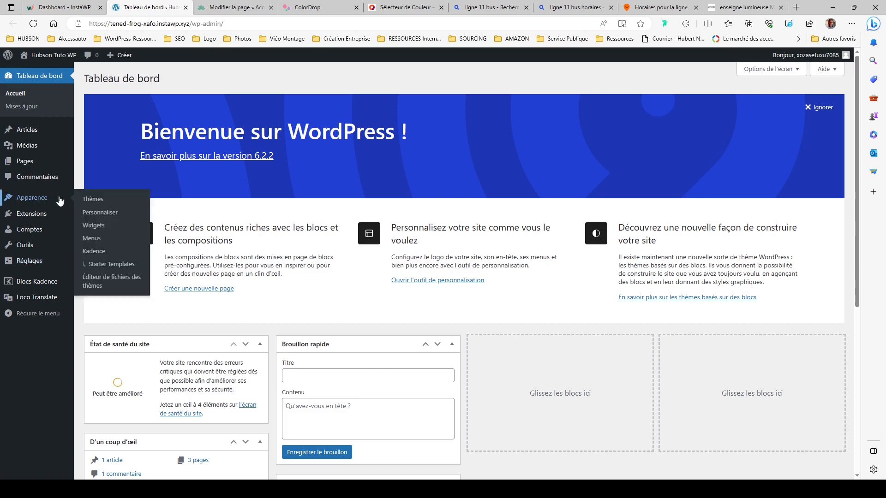
left_click(101, 216)
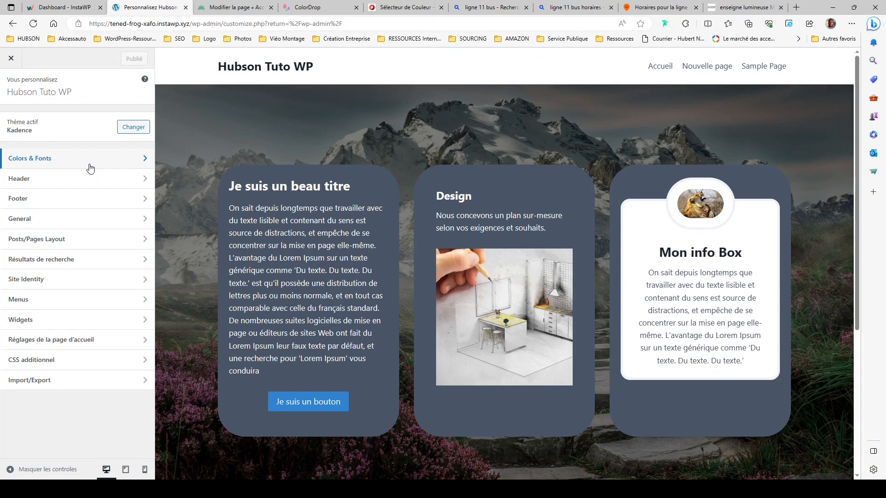
left_click(90, 167)
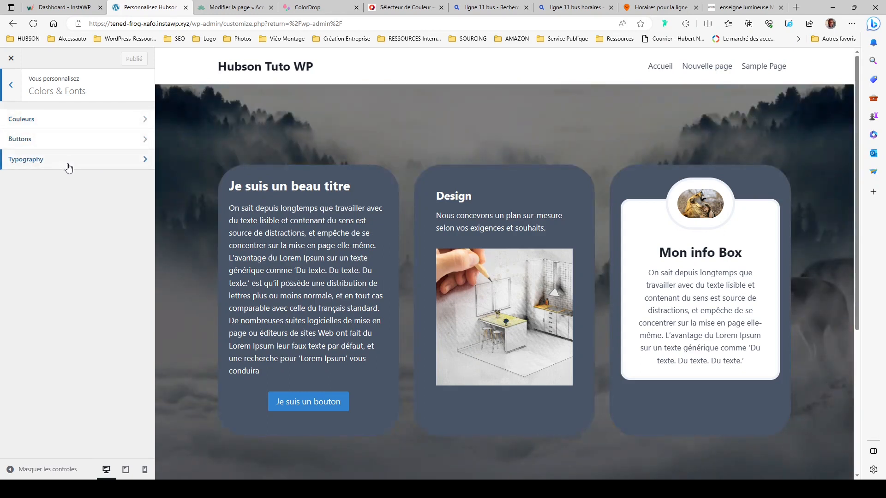
left_click(94, 125)
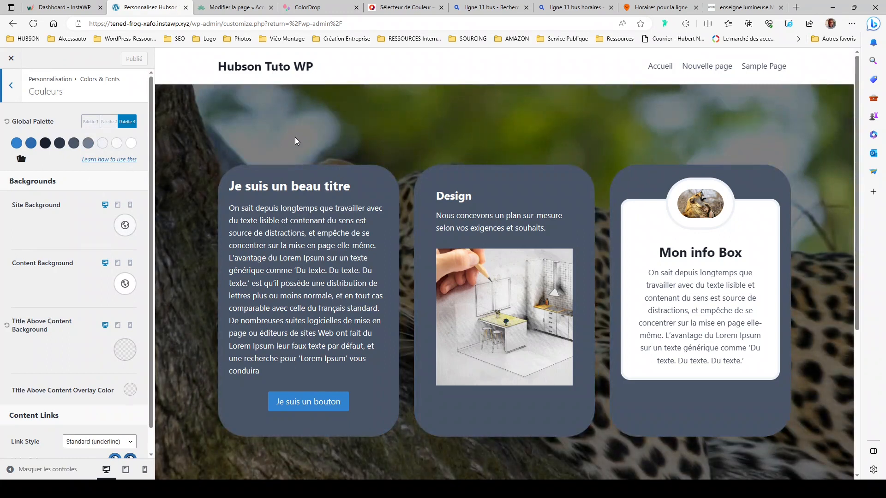
left_click(11, 86)
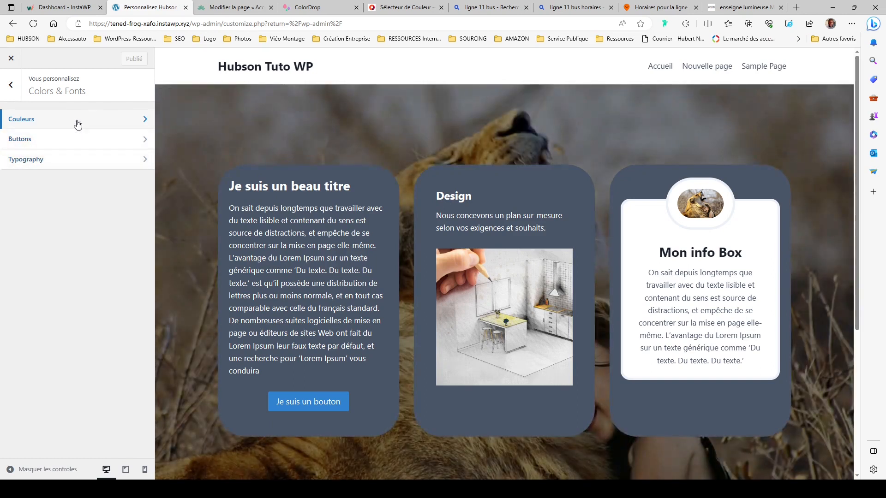
left_click(77, 120)
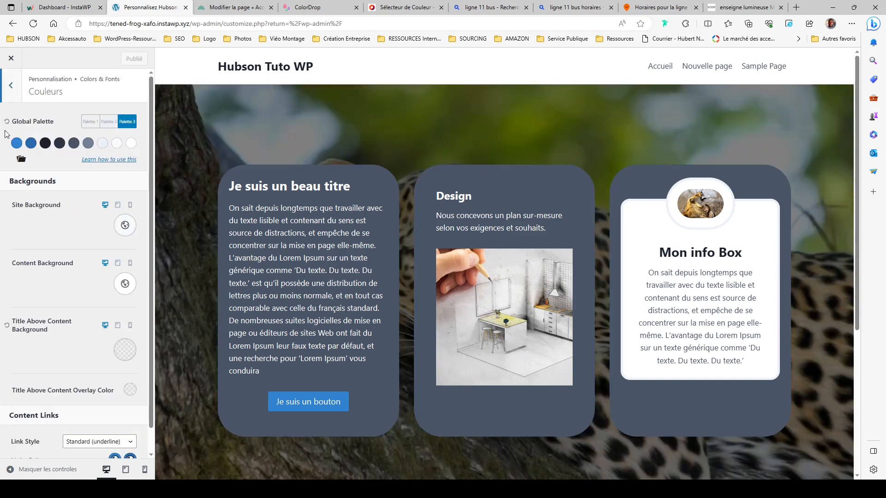
Compare Palette 1, Palette 2 and Palette 3 of the Global Palette in the site preview and view the preset colour sets.
left_click(90, 121)
left_click(107, 124)
left_click(128, 122)
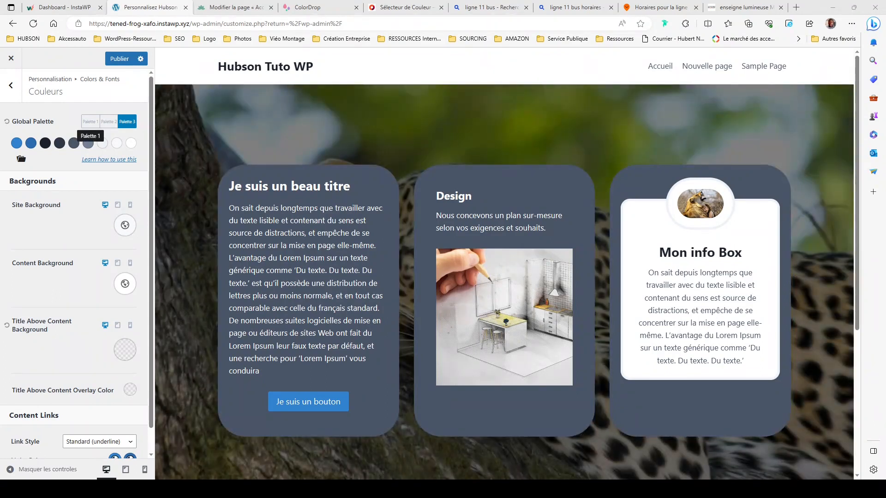
left_click(90, 122)
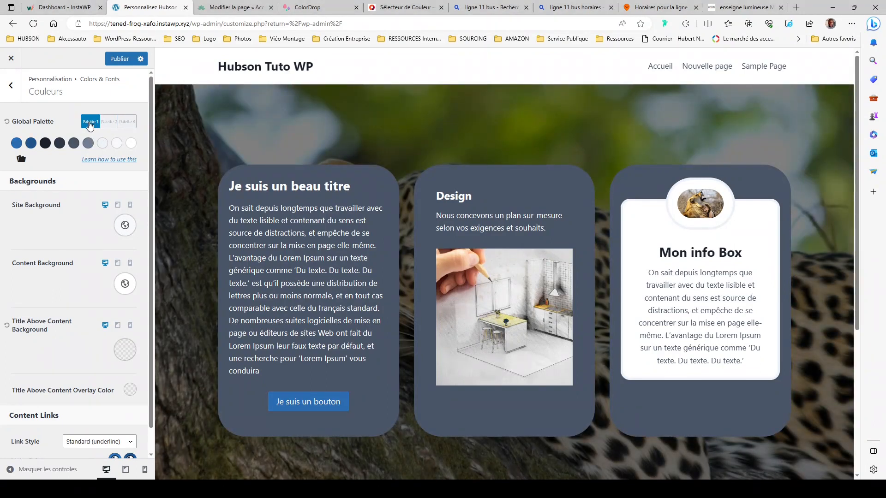
left_click(111, 123)
left_click(128, 123)
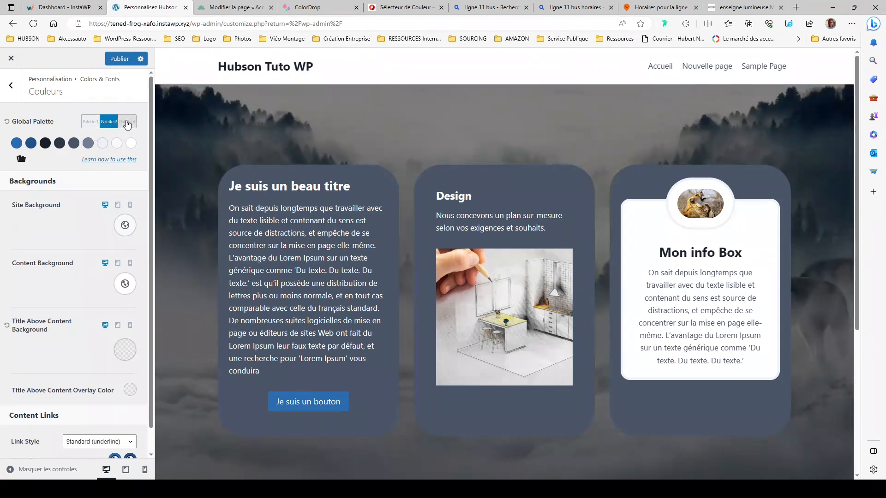
left_click(93, 123)
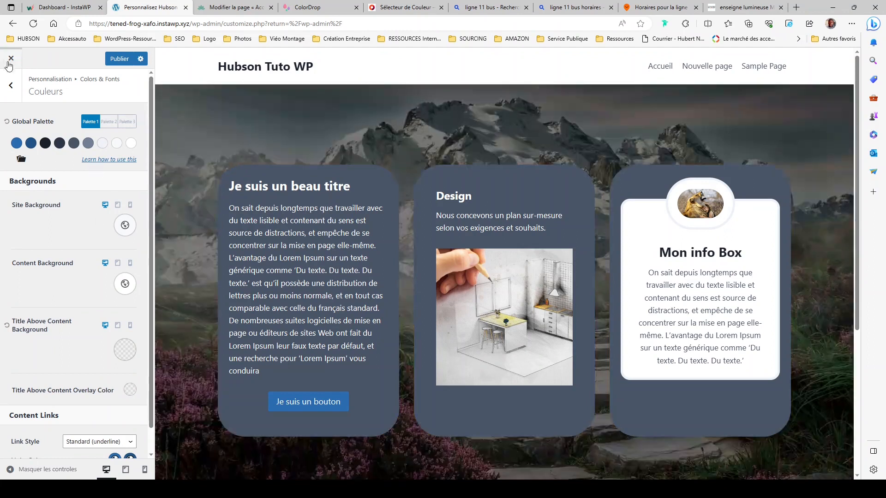
left_click(21, 160)
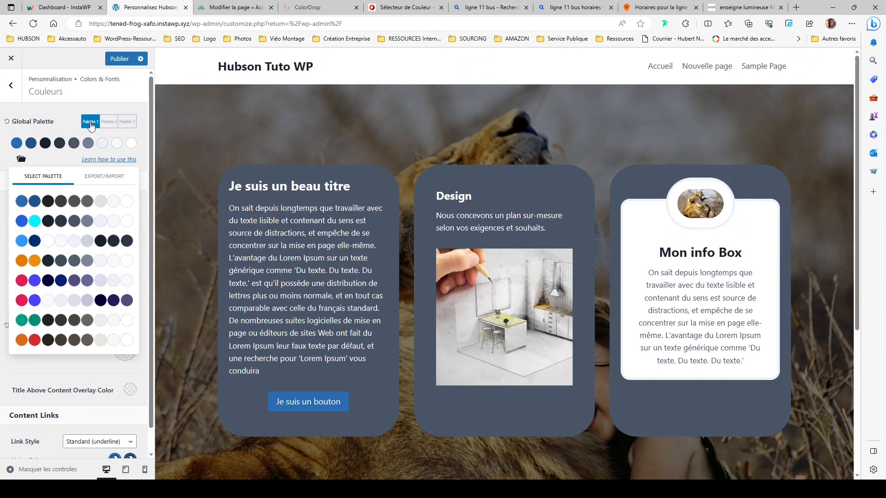
left_click(125, 123)
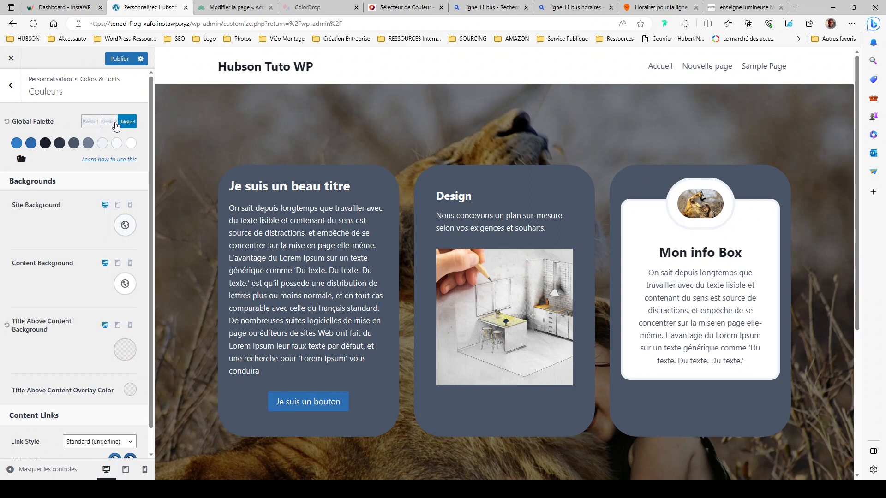
left_click(90, 122)
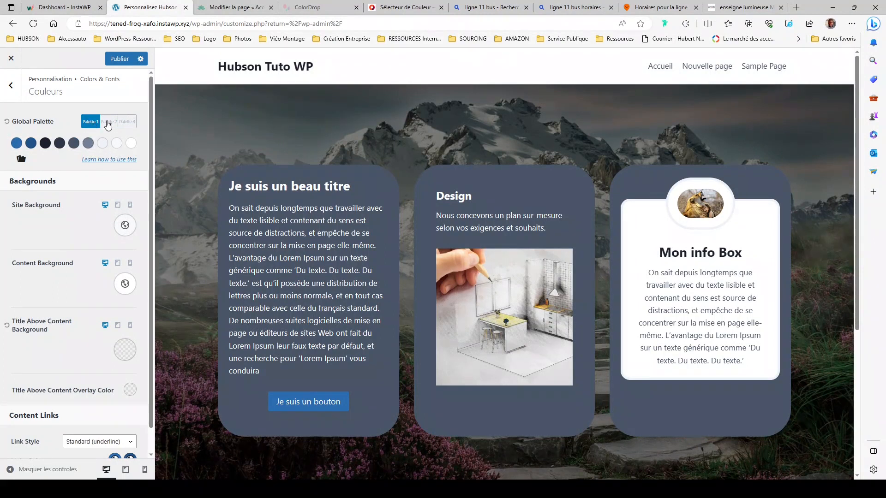
Apply the orange and dark slate preset colour set to Palette 2 of the Global Palette.
left_click(108, 122)
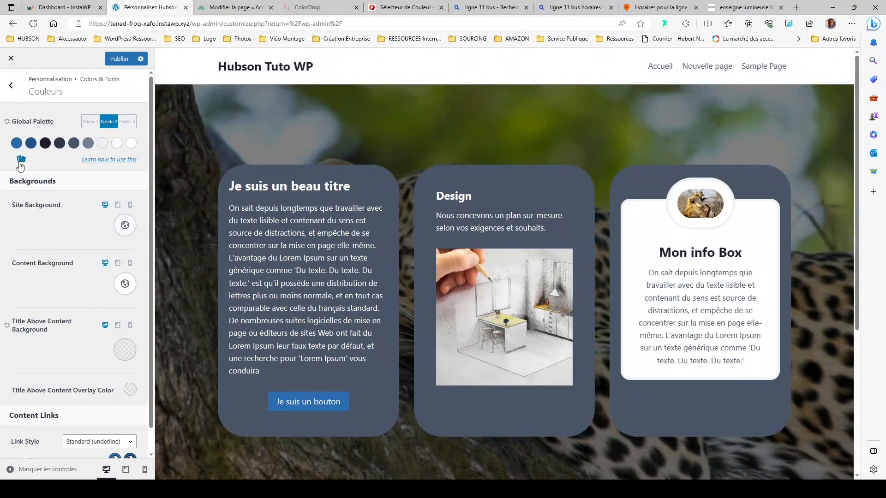
left_click(22, 161)
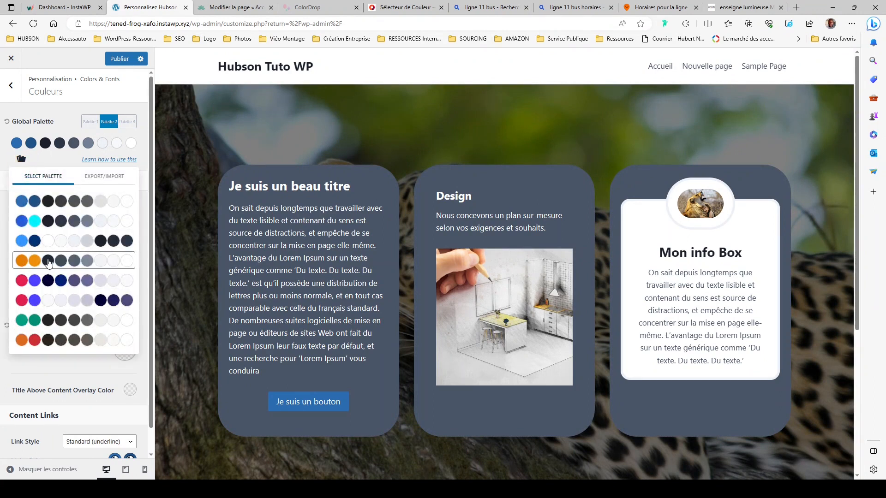
left_click(49, 262)
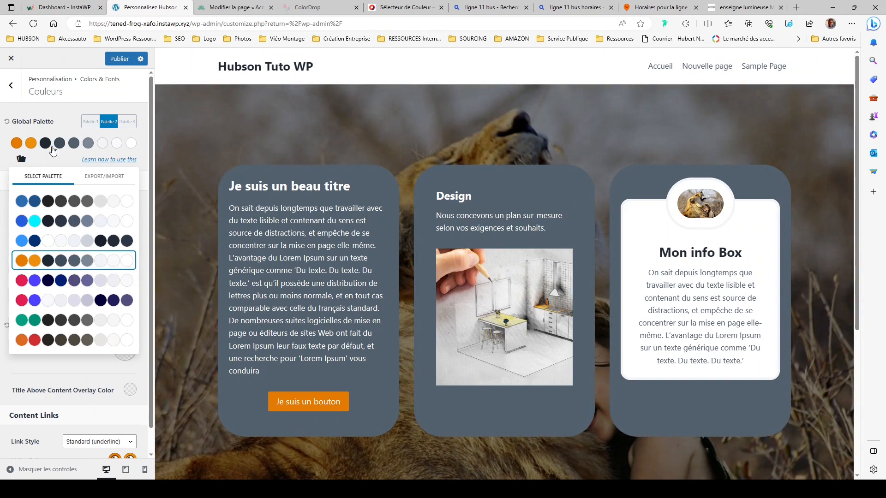
Apply the green and dark grey preset colour set to Palette 3 of the Global Palette.
left_click(127, 125)
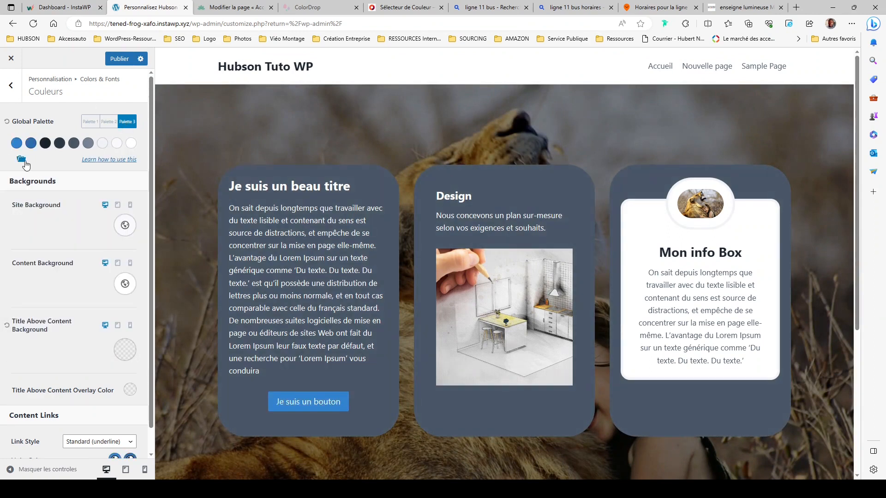
left_click(21, 159)
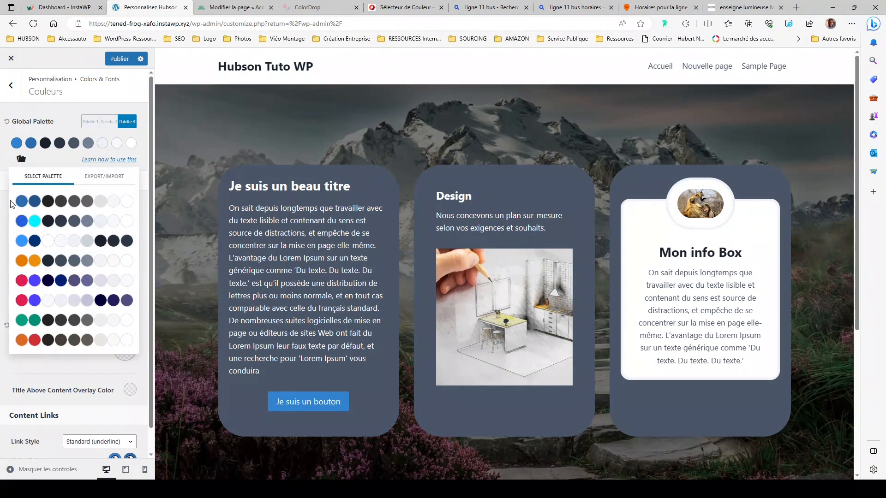
left_click(83, 324)
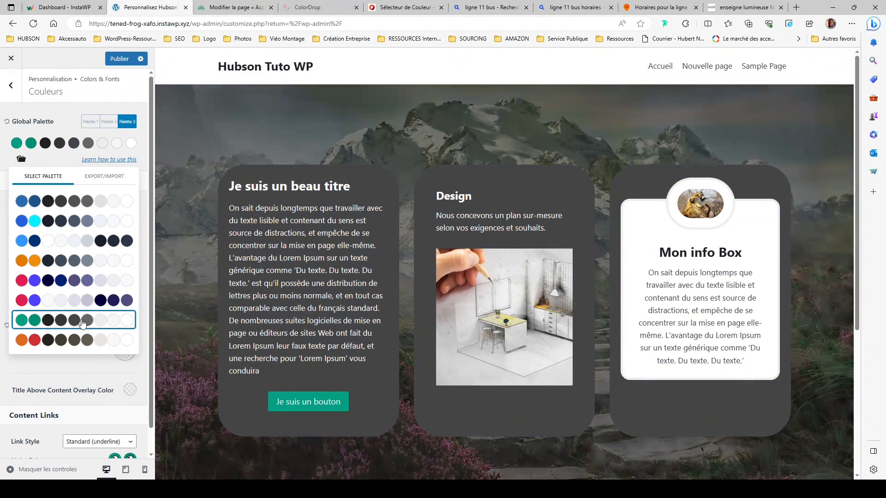
Switch through Palette 1, Palette 2 and Palette 3 to compare how each one recolours the previewed page.
left_click(91, 122)
left_click(108, 122)
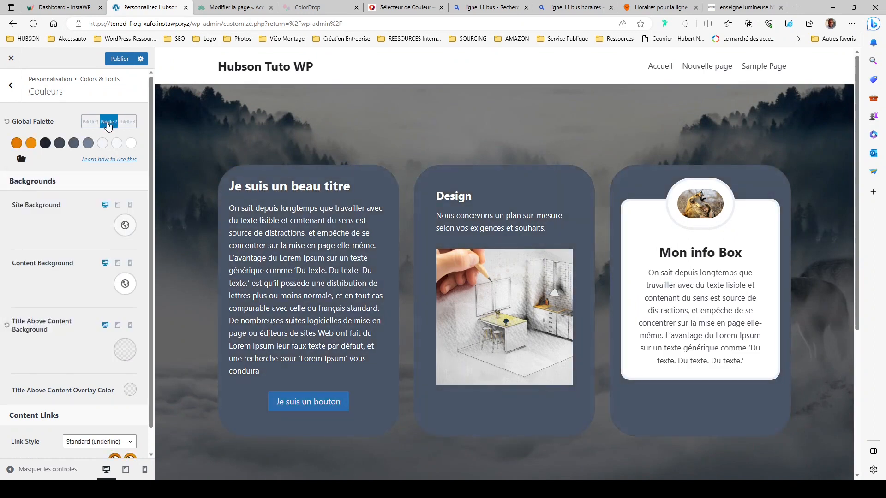
left_click(128, 125)
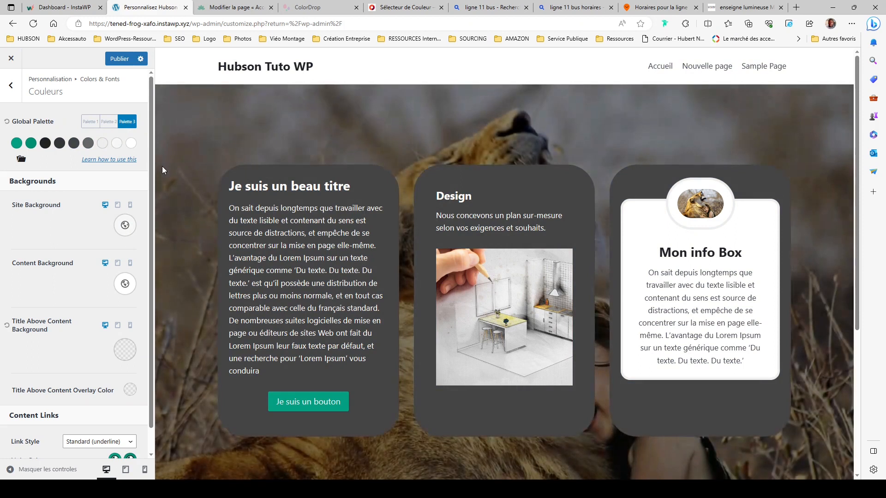
left_click(95, 123)
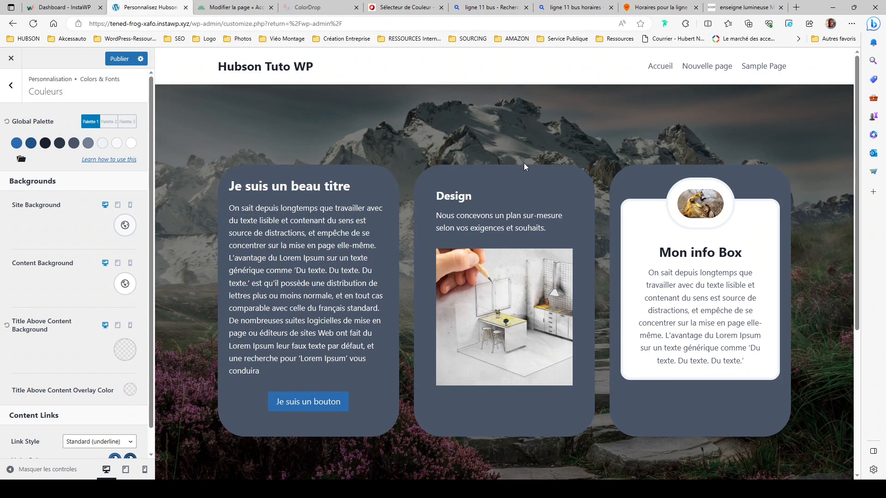
left_click(109, 123)
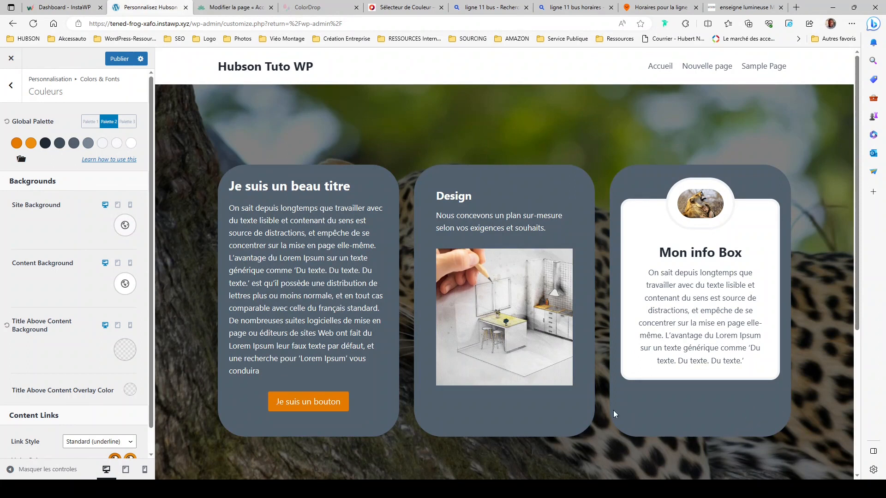
left_click(127, 121)
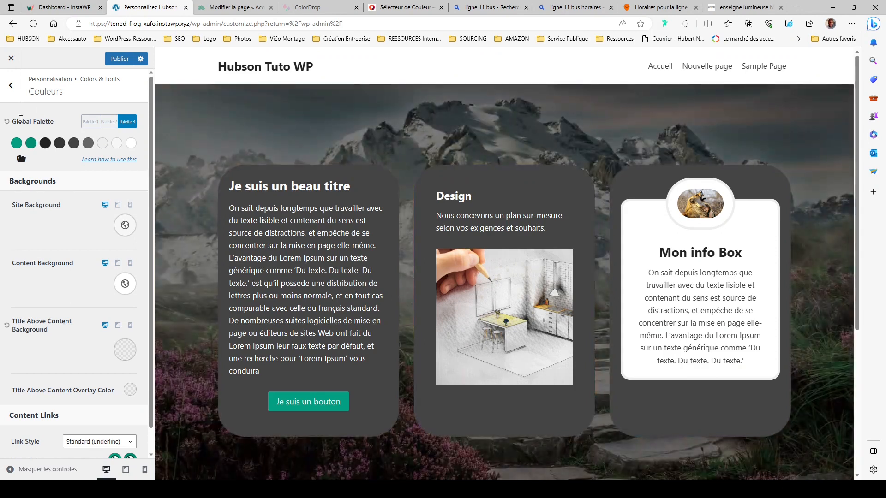
Open the export/import options of Palette 3, and open the customizer's colour settings for the hubson.fr site in another browser tab.
left_click(21, 161)
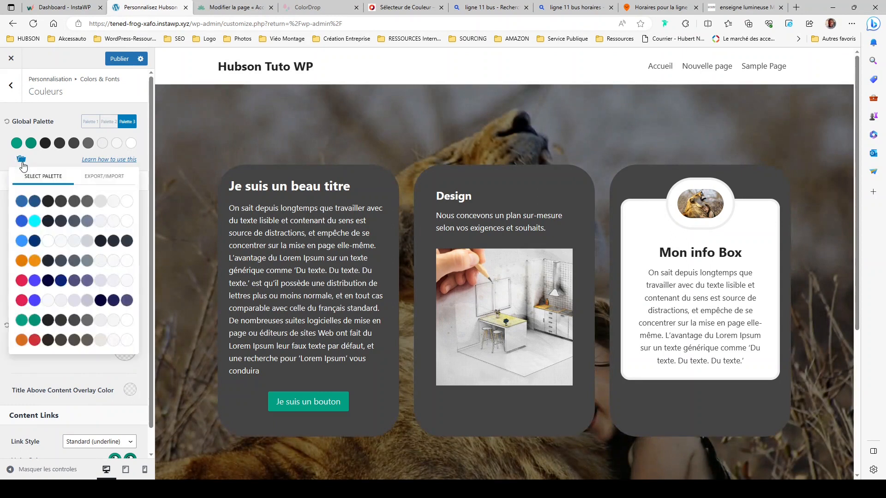
left_click(105, 184)
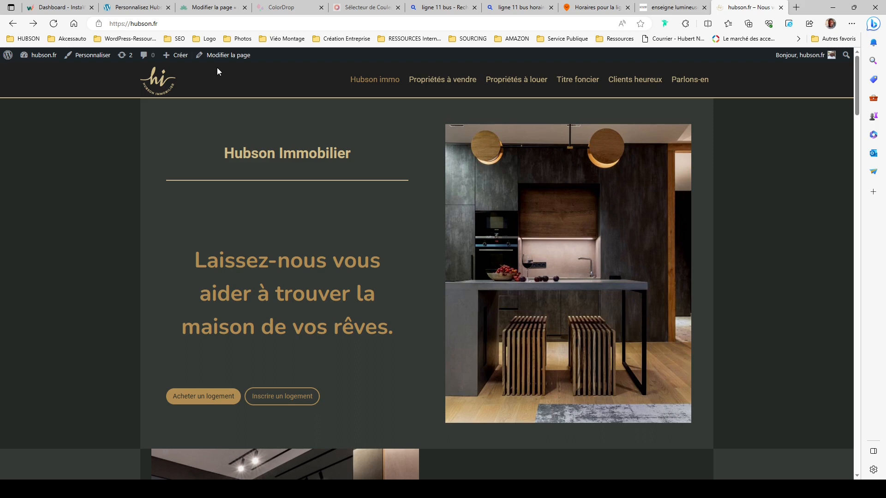
left_click(92, 56)
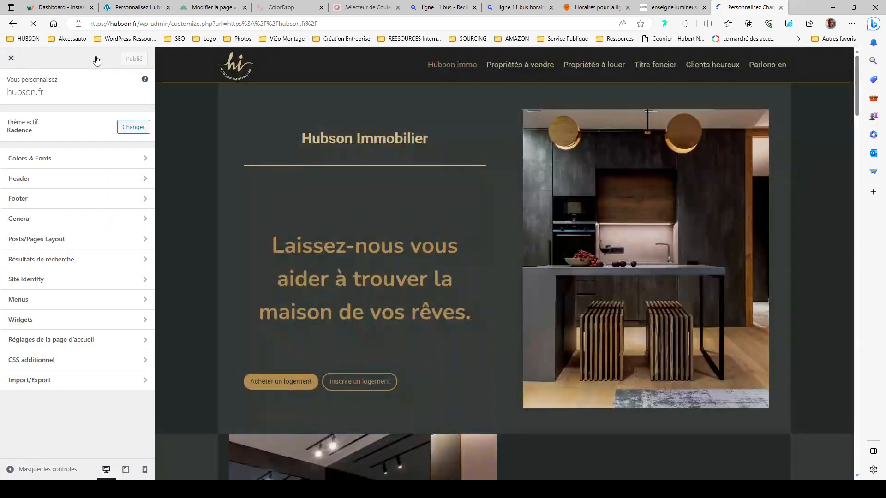
left_click(57, 165)
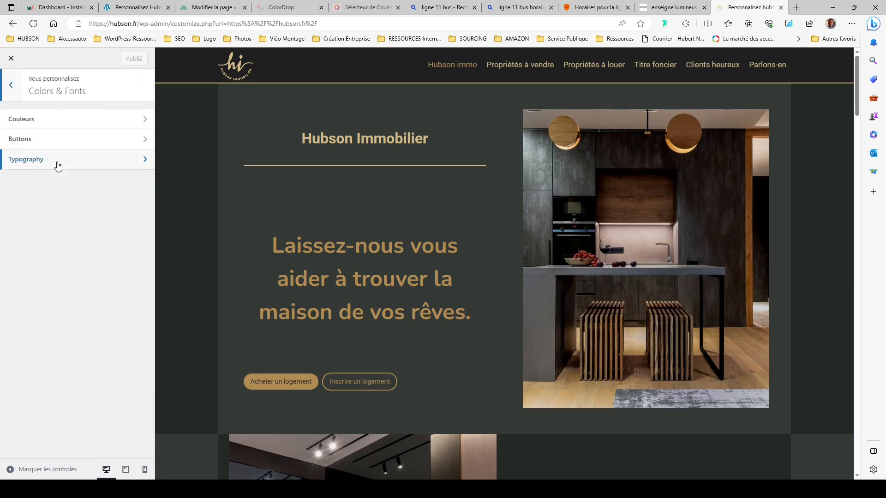
left_click(69, 122)
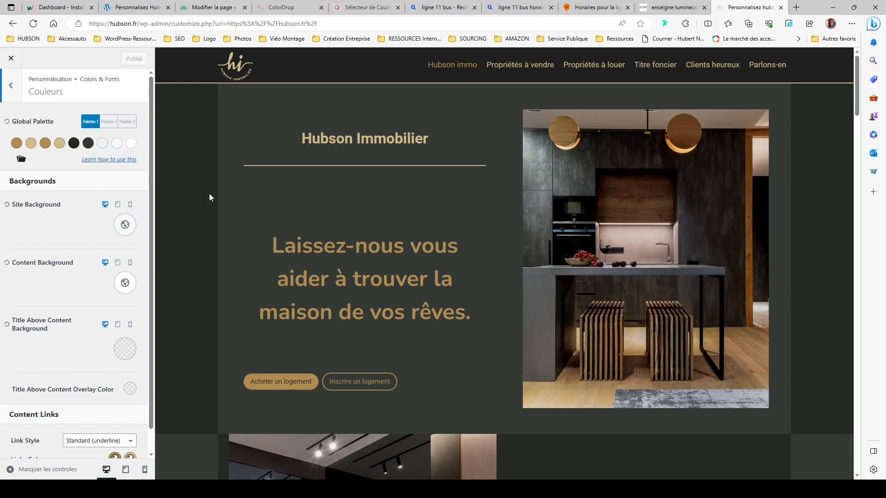
Copy the full colour export data of Palette 1 on the hubson.fr site.
left_click(21, 160)
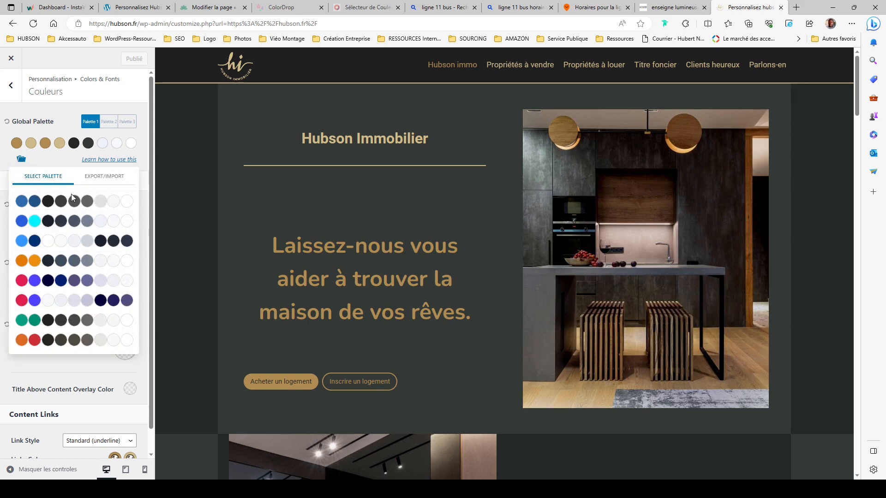
left_click(105, 178)
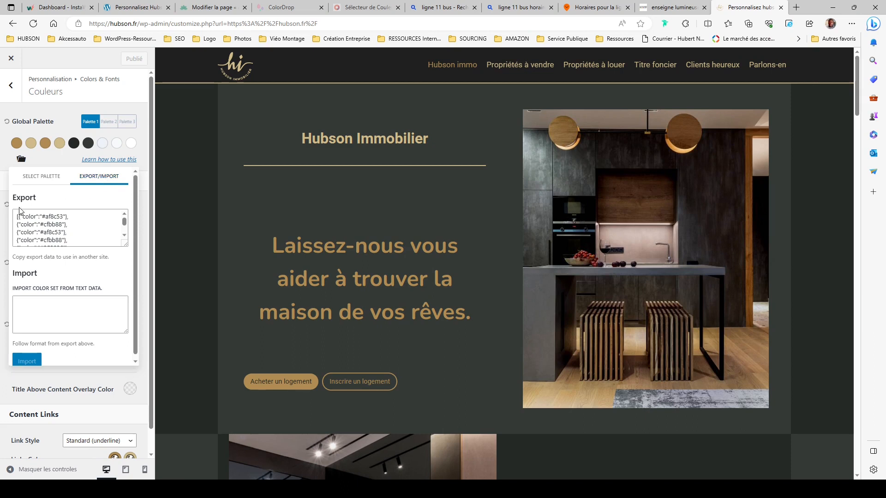
left_click_drag(17, 220, 72, 255)
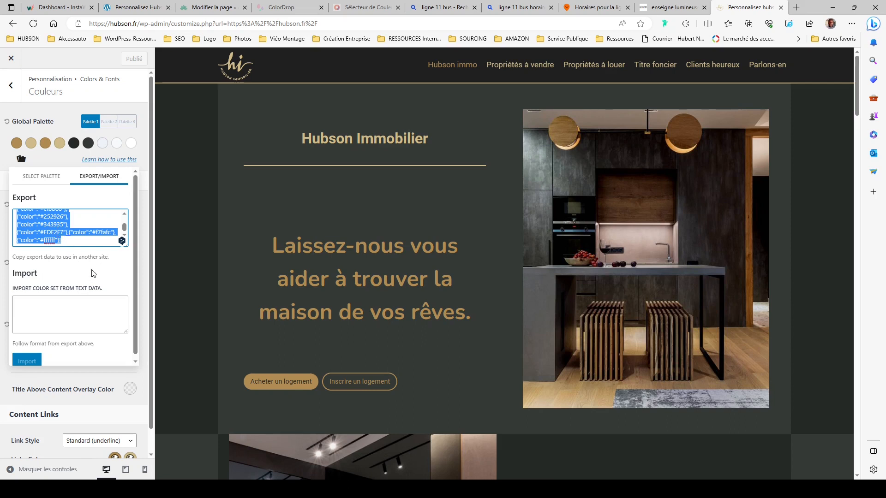
Import the copied colour data into Palette 3 of the Hubson Tuto WP site.
left_click(131, 9)
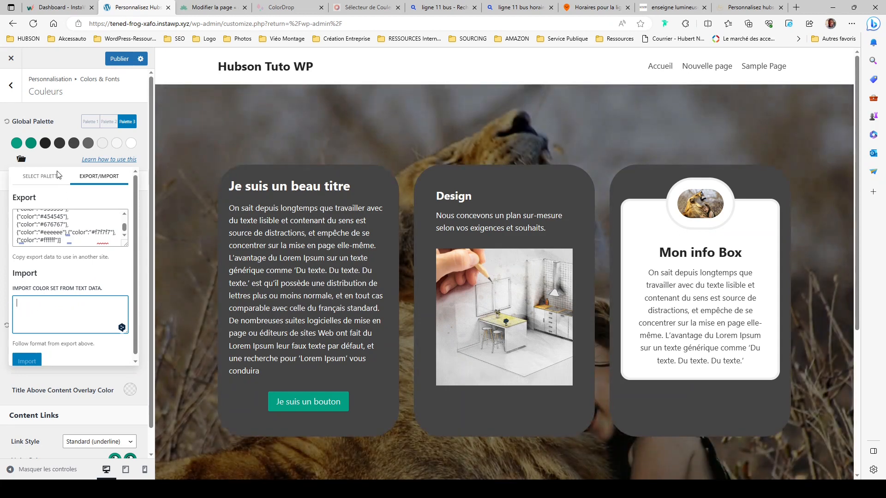
key("ctrl+v")
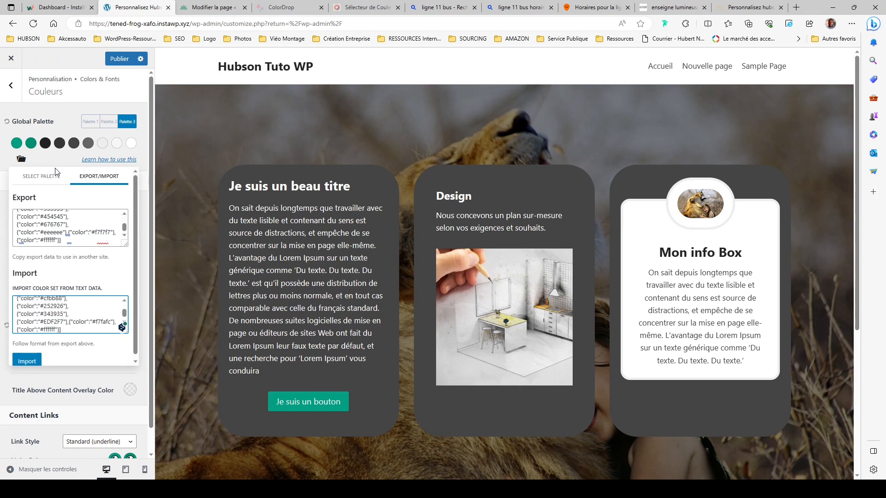
left_click(35, 362)
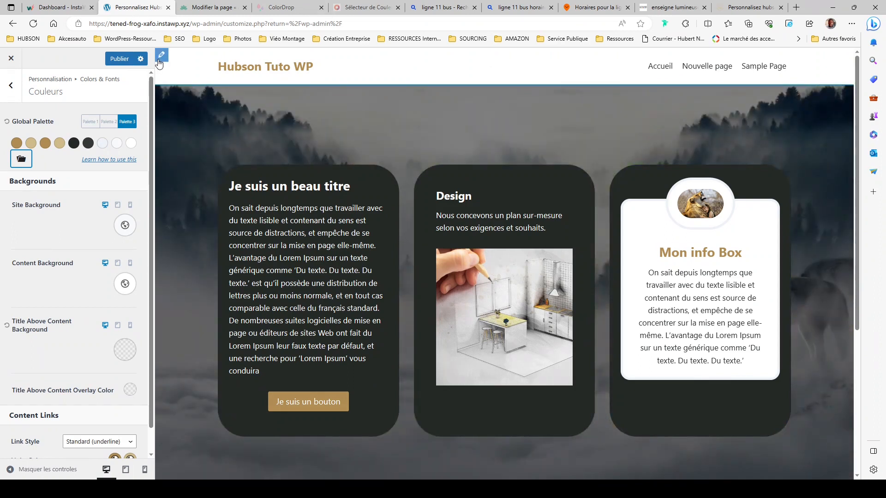
Switch to Palette 1 and Palette 2 to compare how each recolours the lower part of the previewed page.
scroll(401, 342, "down", 5)
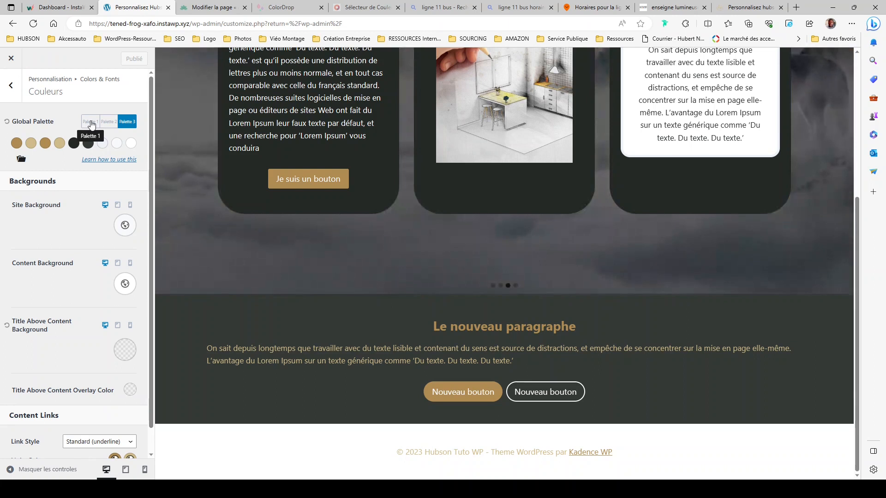
left_click(91, 122)
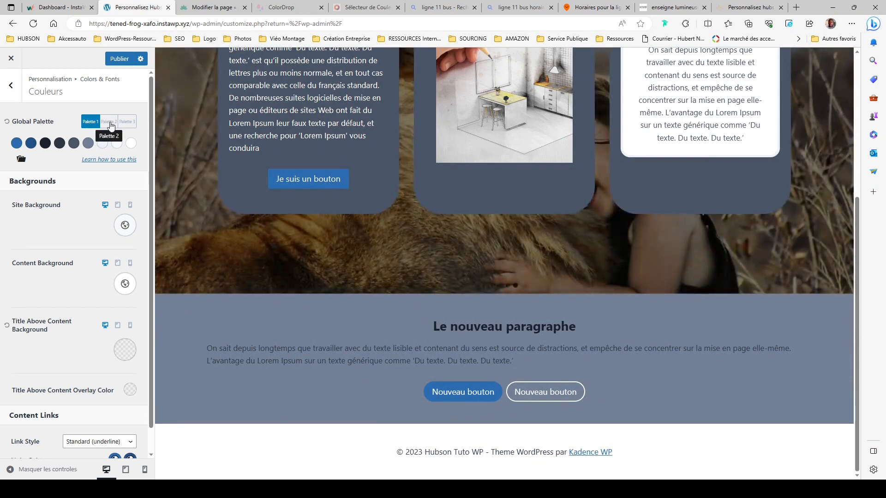
left_click(110, 123)
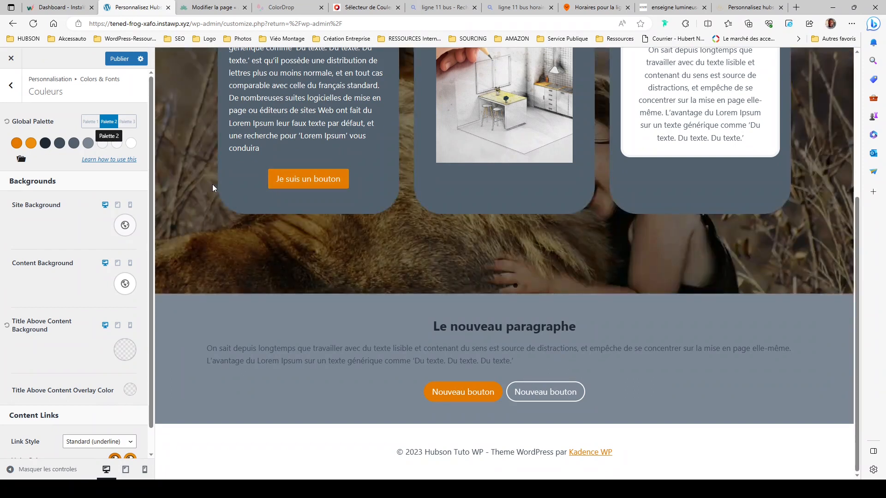
Replace Palette 2's colours with the preset set of crimson, violet, dark navy and pale lavender tones on white.
left_click(357, 9)
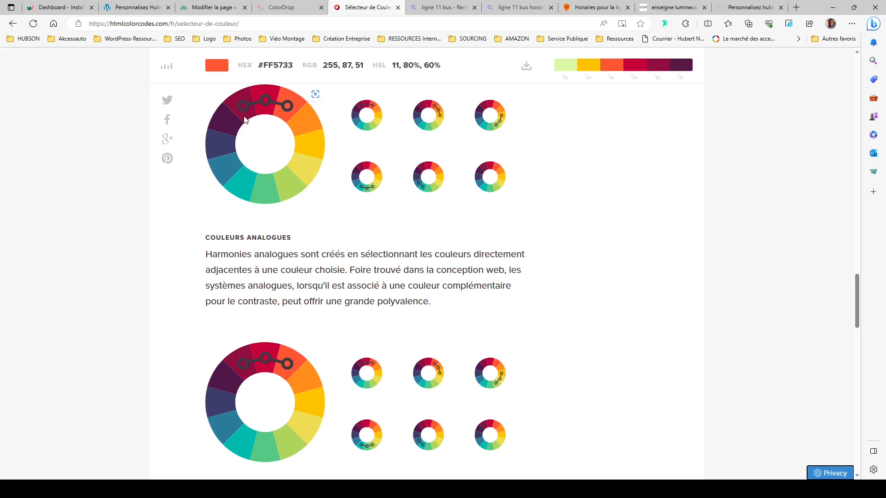
left_click(132, 8)
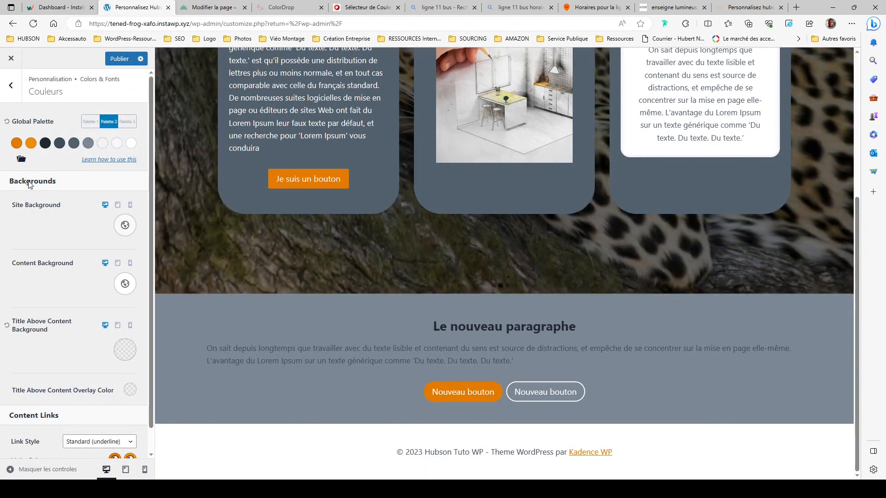
left_click(21, 159)
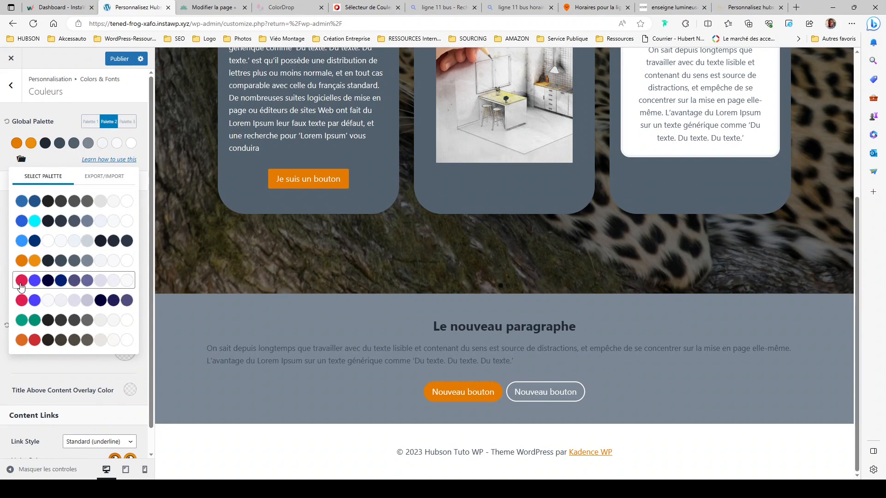
left_click(41, 286)
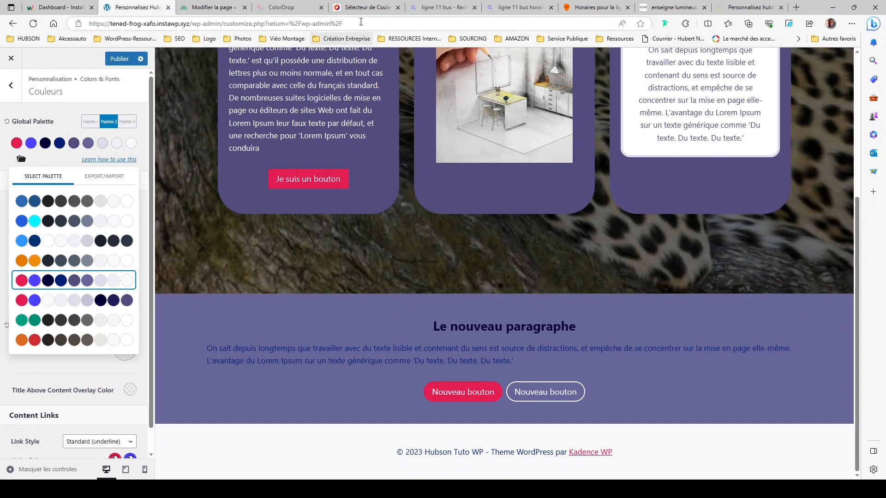
Examine the colour harmonies, shades and tints explained on the htmlcolorcodes.com colour picker page in the other browser tab.
left_click(362, 8)
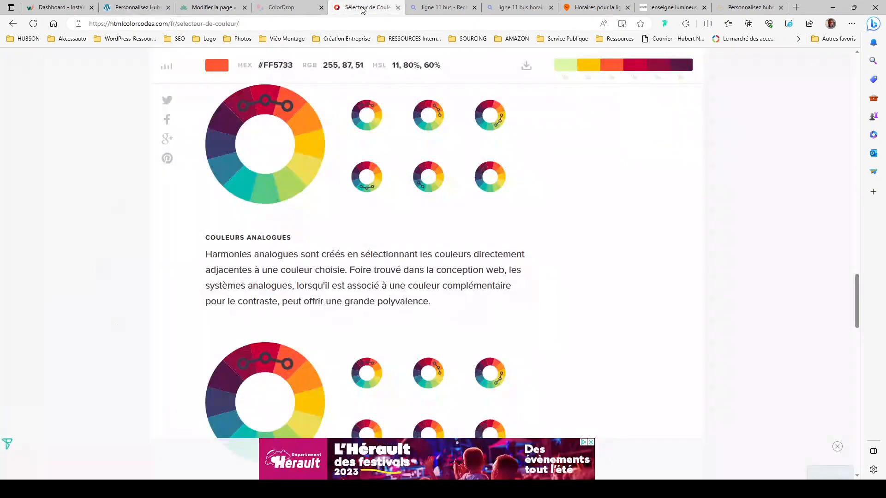
scroll(313, 219, "down", 7)
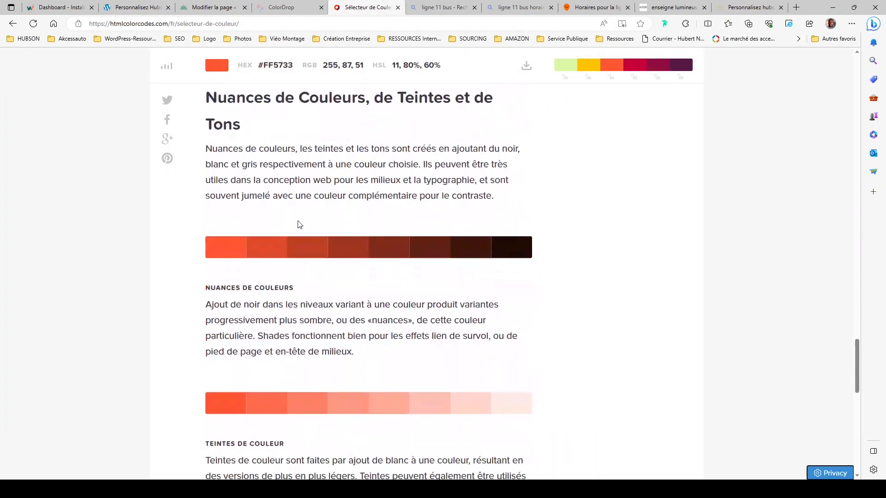
scroll(297, 222, "down", 6)
scroll(296, 212, "up", 12)
scroll(296, 206, "up", 15)
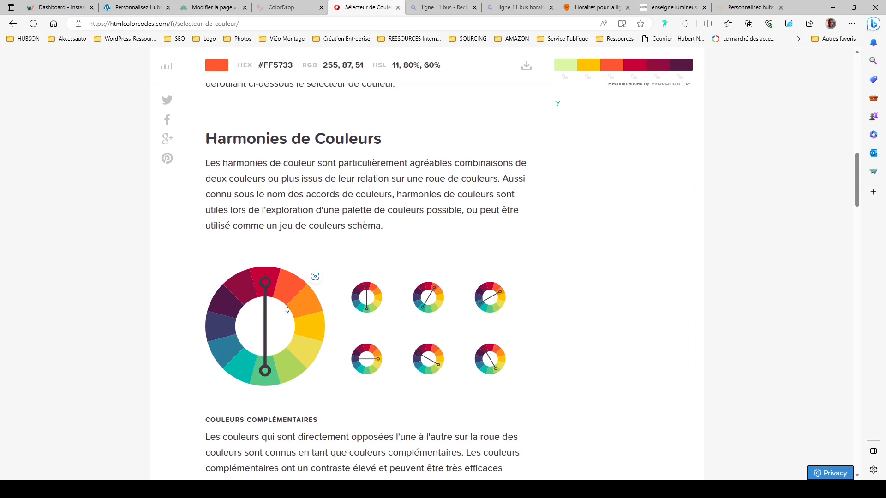
Return to the Hubson Tuto WP customizer and set the first accent colour of Palette 2 to the light blue 1EBDE2.
left_click(132, 9)
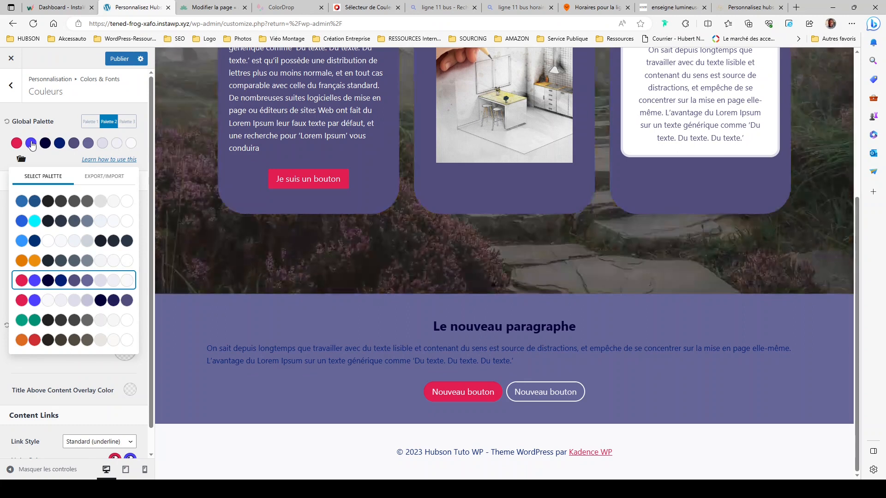
left_click(17, 144)
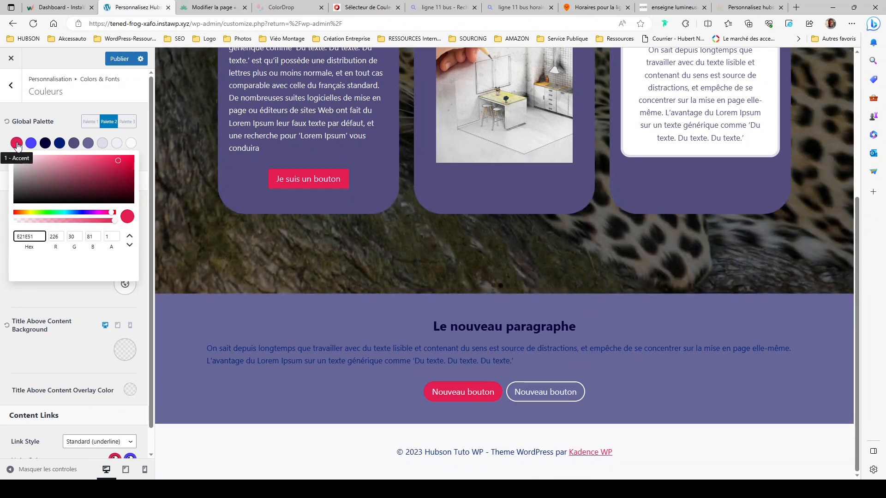
left_click_drag(112, 215, 68, 211)
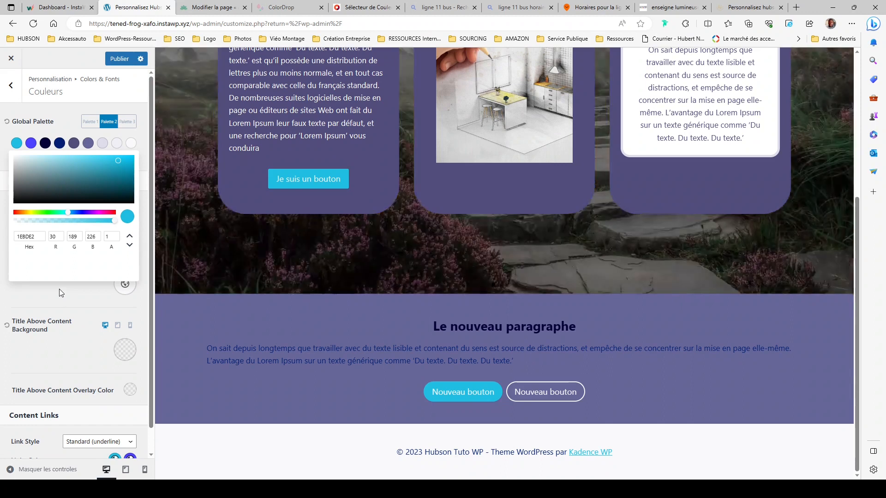
Set the second colour of Palette 2 to the muted turquoise 3EC7BC.
left_click(31, 144)
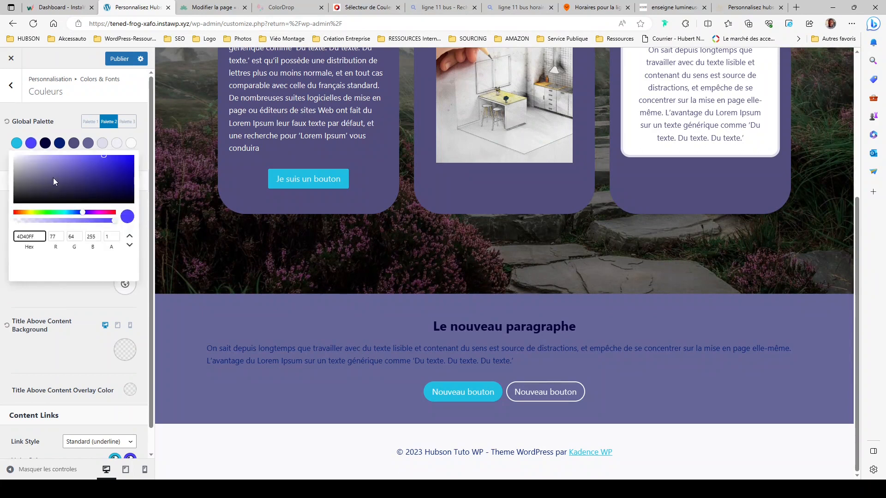
left_click_drag(82, 212, 64, 215)
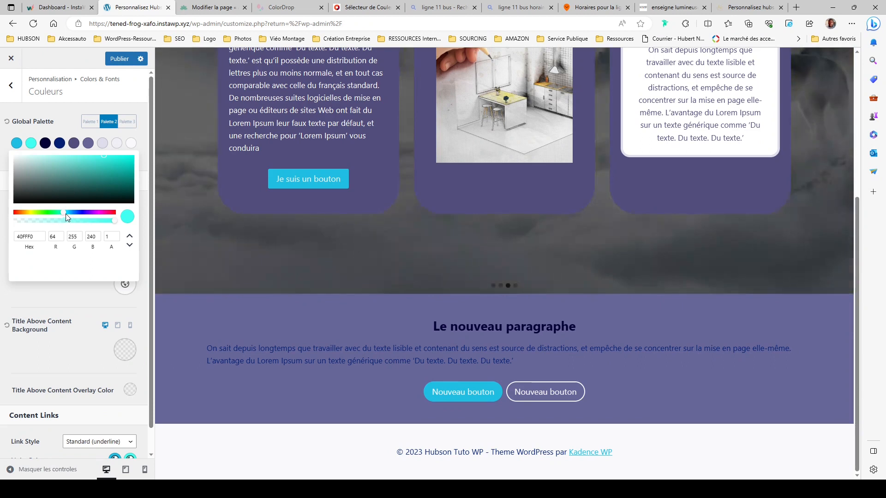
left_click_drag(104, 156, 96, 165)
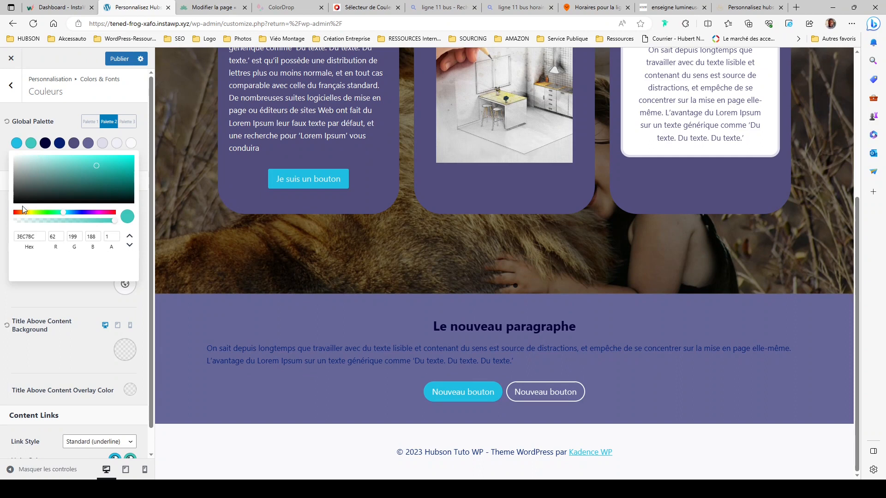
left_click(73, 284)
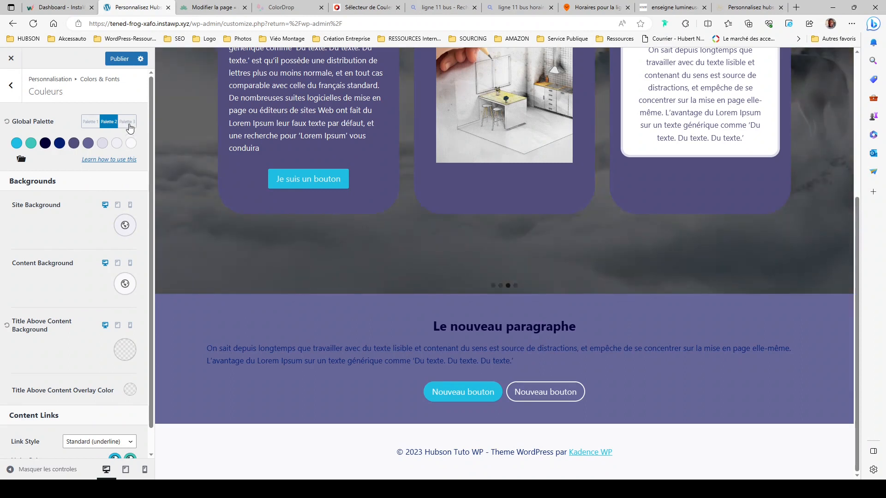
Make Palette 1 the active global palette and publish the change.
left_click(129, 122)
left_click(90, 122)
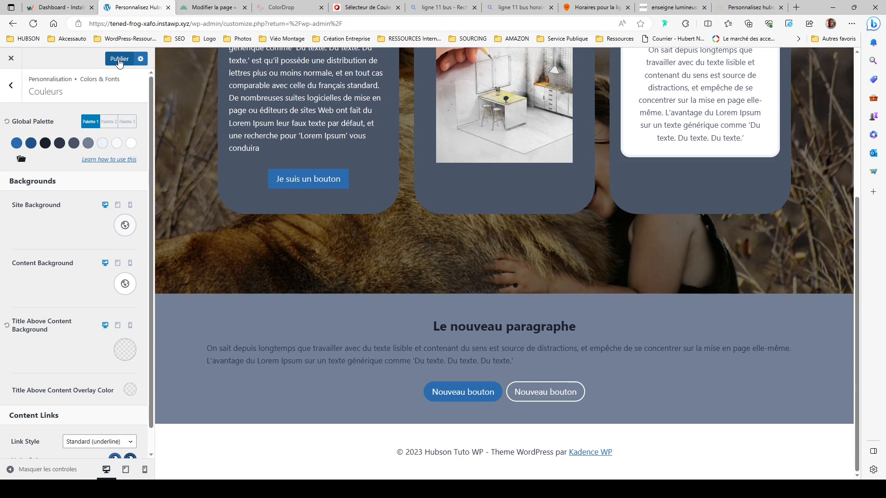
left_click(119, 59)
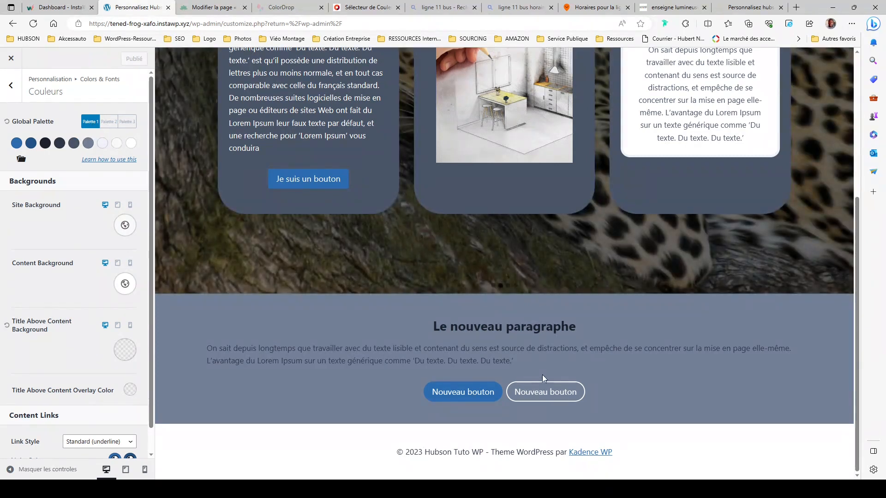
Make Palette 3 the active global palette and publish the change.
left_click(125, 122)
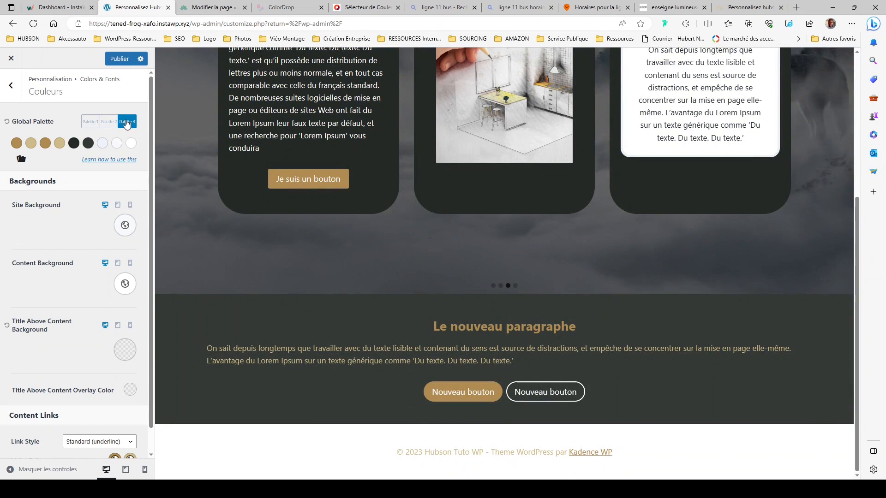
left_click(118, 60)
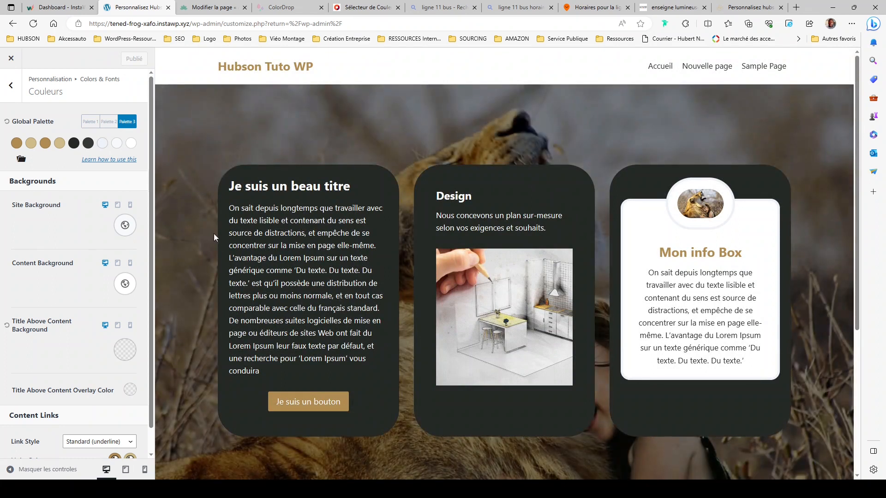
Open the theme's Typography settings and show the font pairing presets for the base font.
left_click(11, 89)
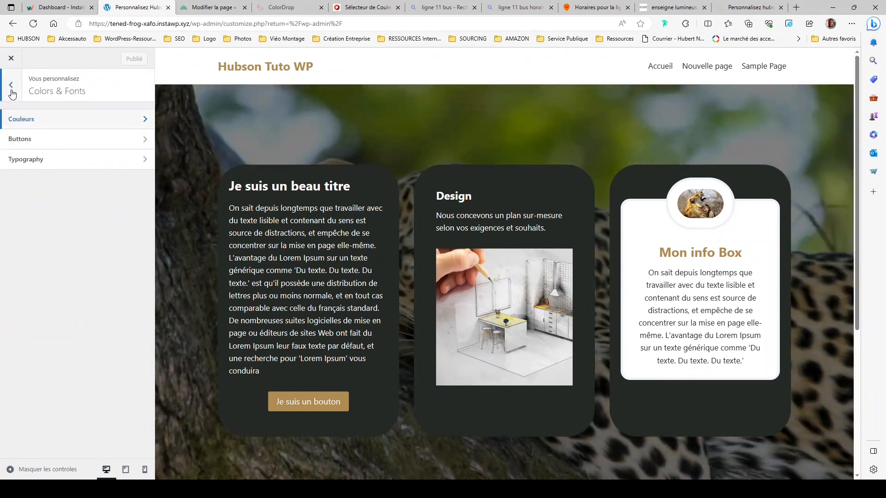
left_click(76, 165)
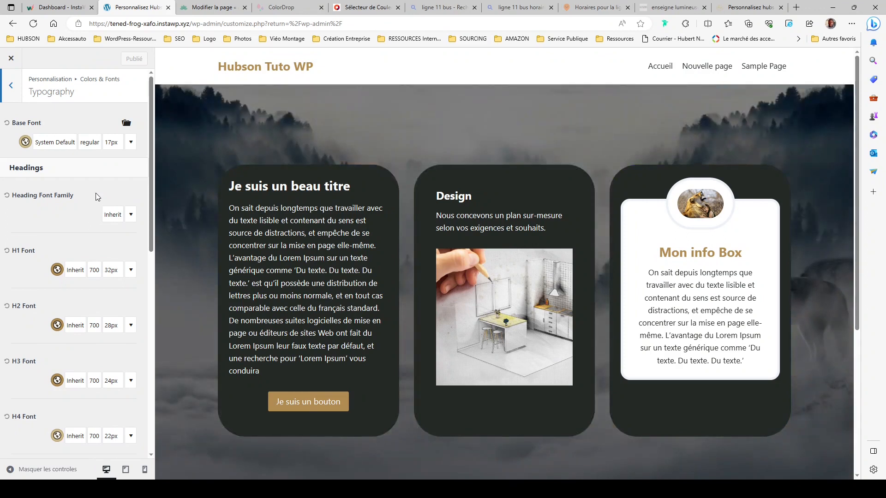
left_click(126, 125)
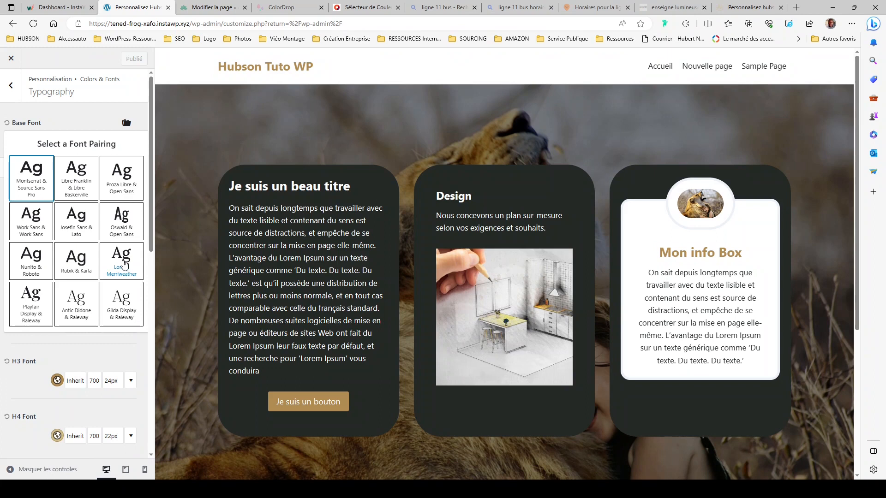
Apply the Libre Franklin & Libre Baskerville font pairing to the site.
scroll(124, 265, "down", 1)
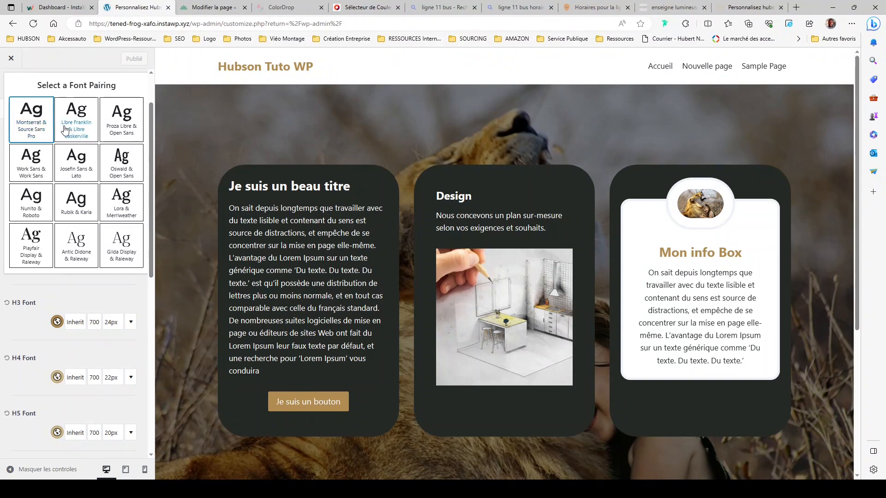
left_click(89, 133)
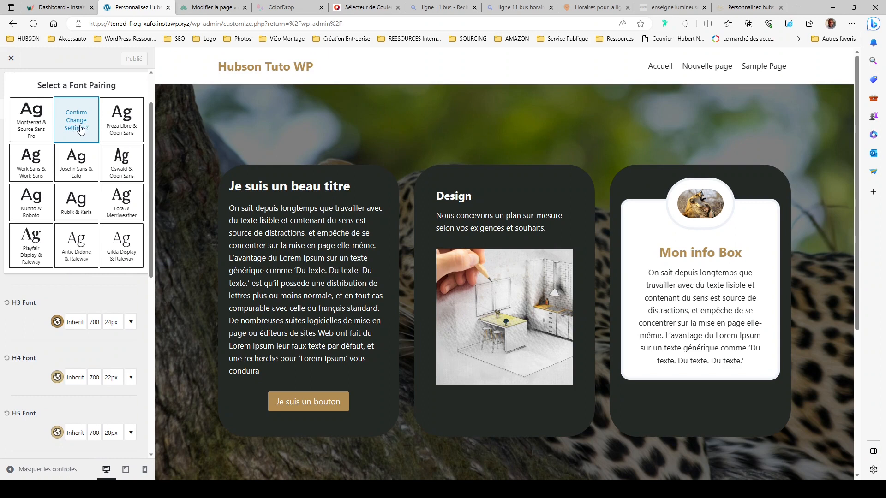
left_click(80, 130)
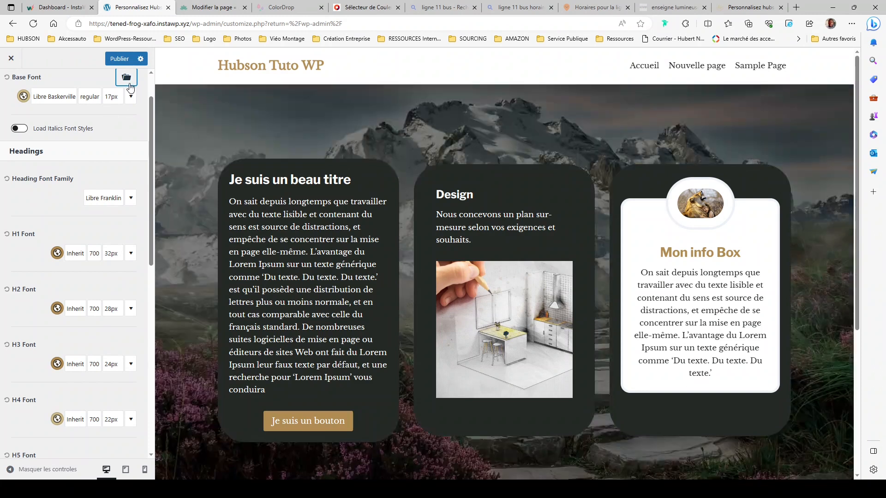
Apply the Montserrat & Source Sans Pro font pairing to the site.
left_click(125, 78)
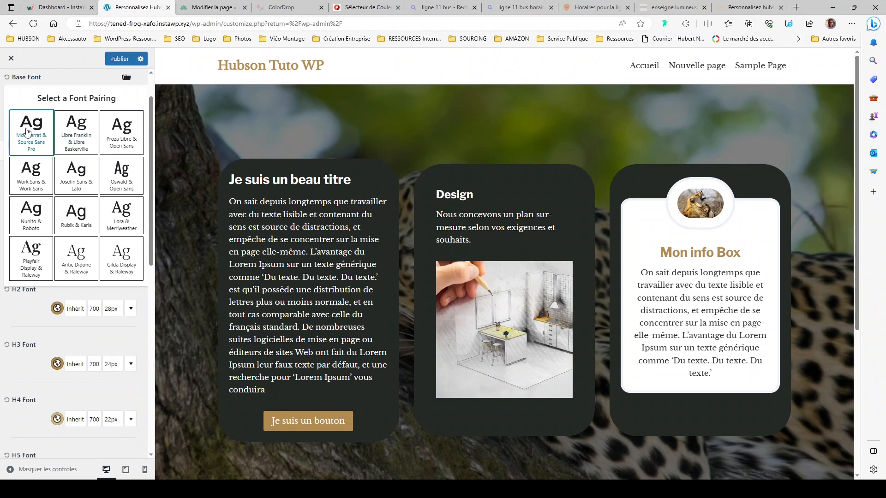
left_click(32, 144)
left_click(31, 141)
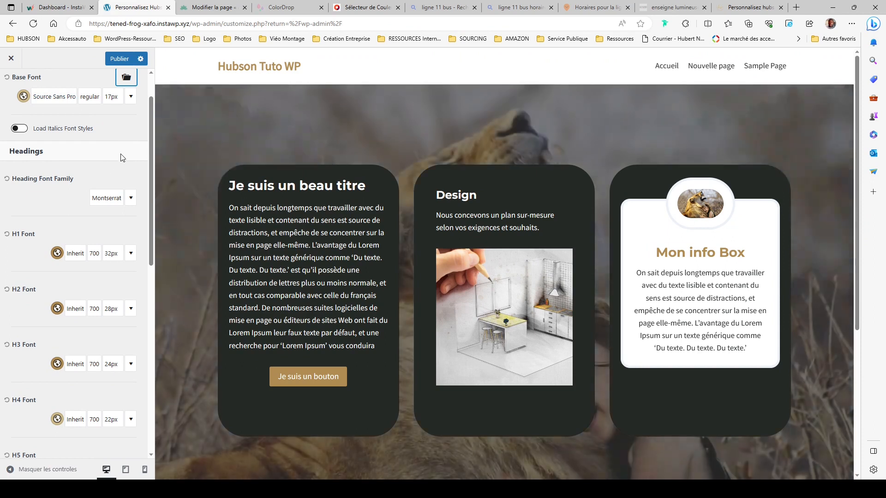
Open the H1 font's size settings, try a 68 px font size and set it back to 32 px.
scroll(69, 198, "down", 3)
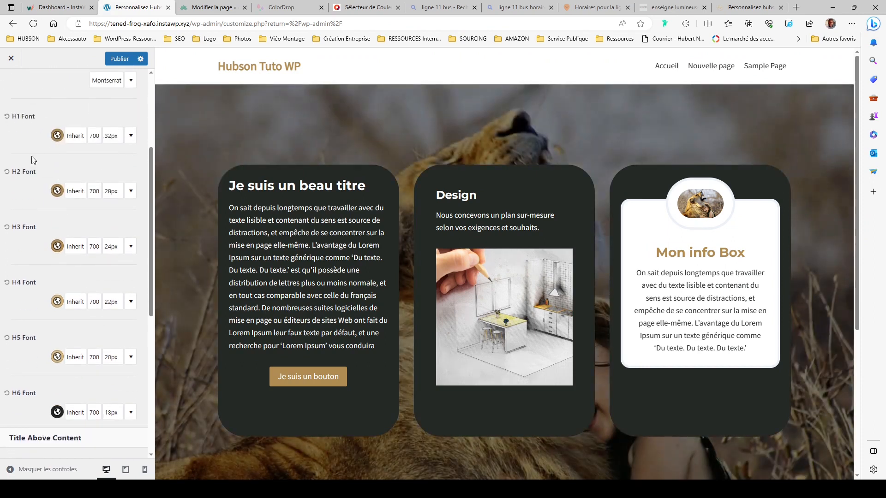
scroll(66, 210, "up", 3)
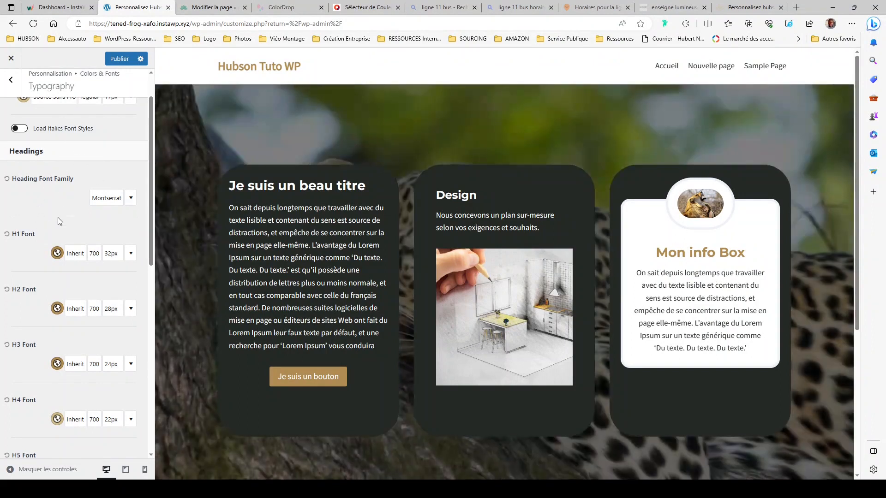
scroll(37, 217, "down", 1)
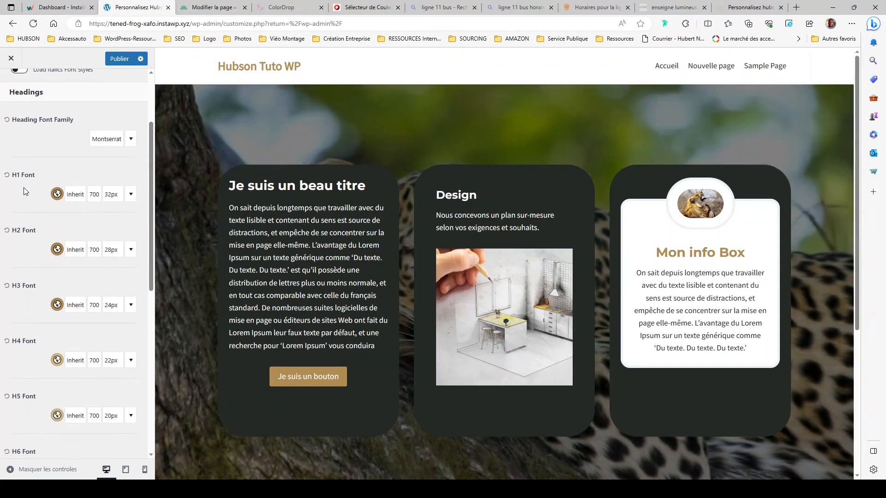
left_click(132, 195)
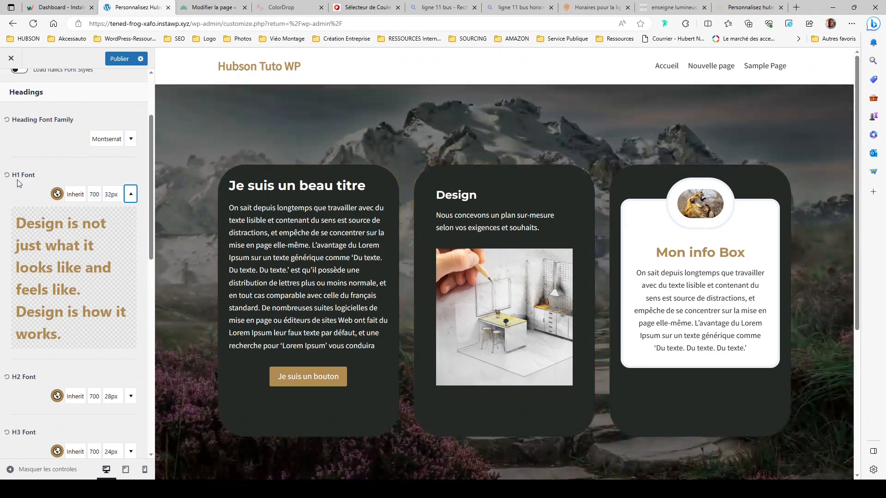
left_click(111, 198)
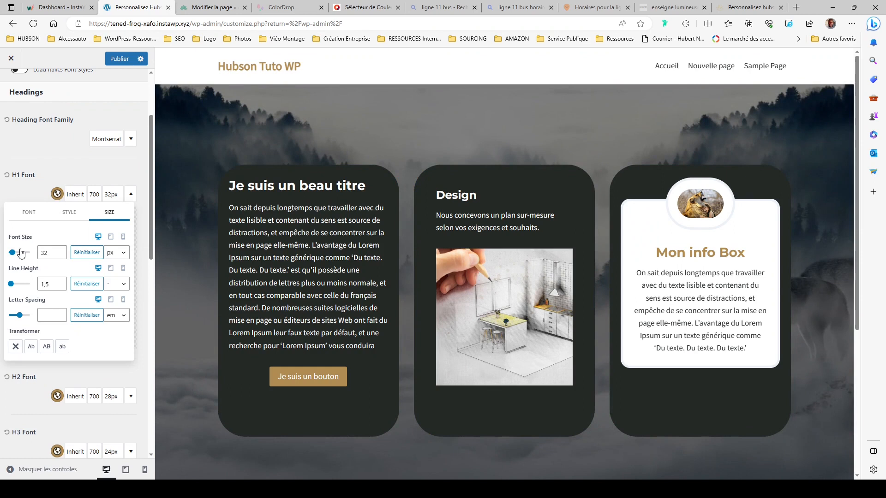
left_click_drag(14, 254, 40, 253)
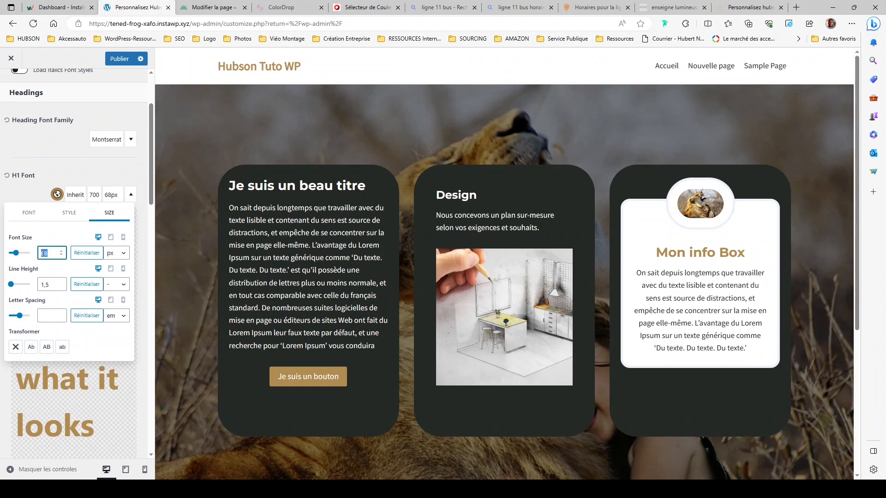
type("32")
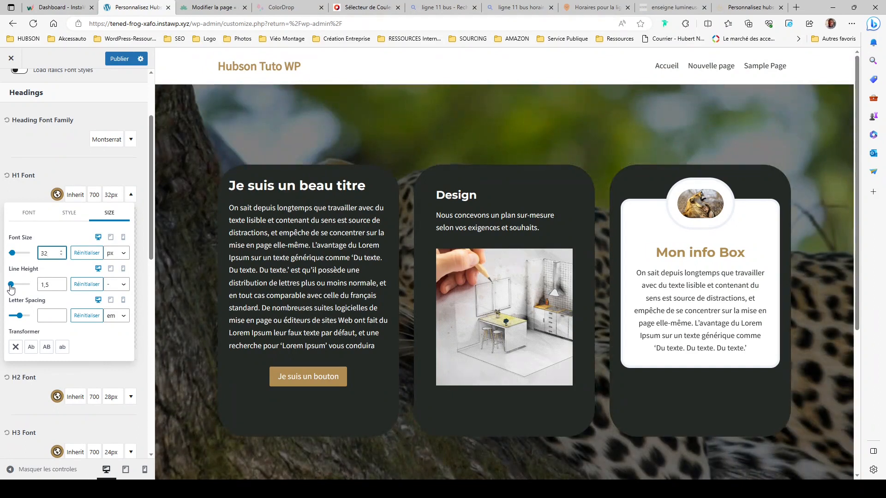
Try a line height of 2.706 for the H1 font and reset it.
left_click(11, 289)
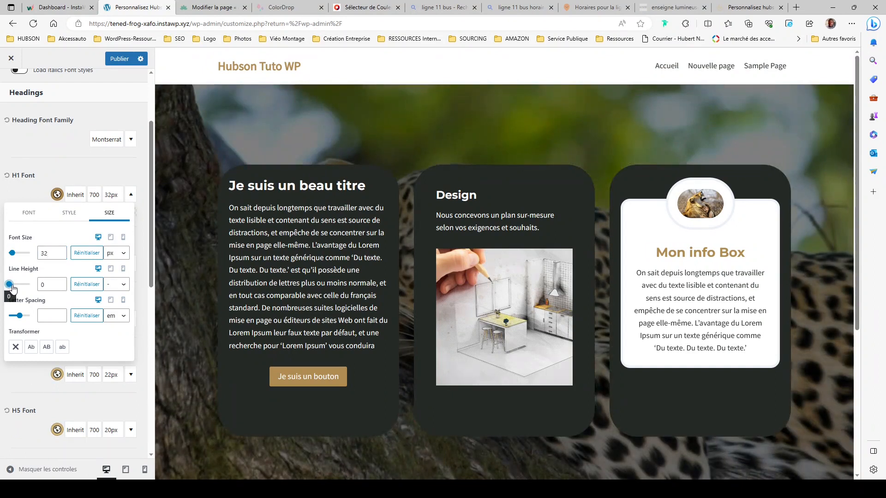
left_click_drag(12, 289, 15, 287)
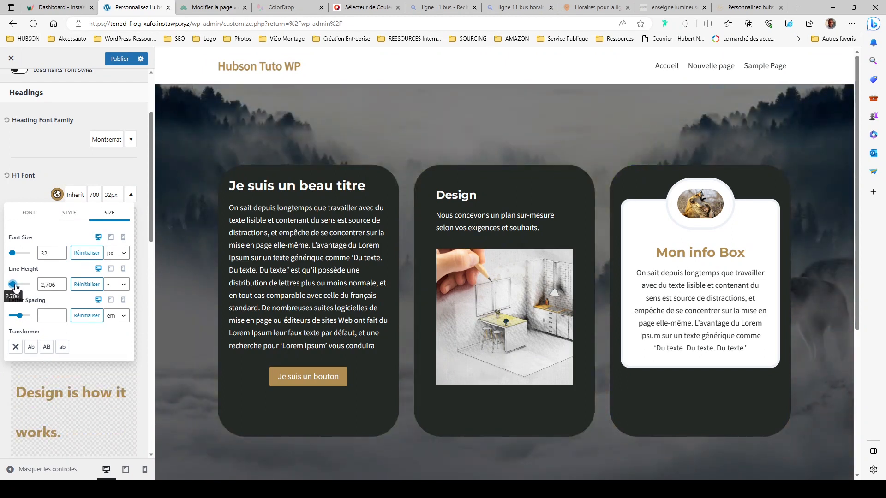
left_click(83, 288)
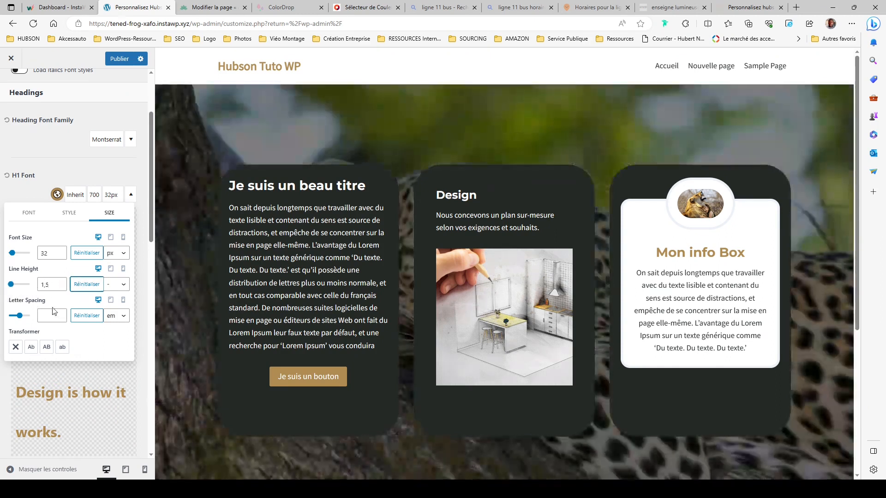
Try a letter spacing of 2.765 em for the H1 font and reset it.
scroll(39, 315, "down", 1)
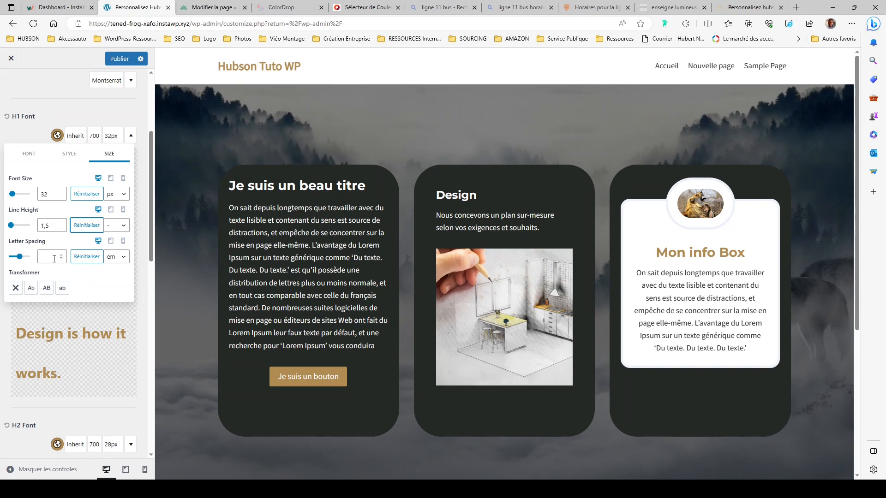
left_click_drag(19, 256, 16, 260)
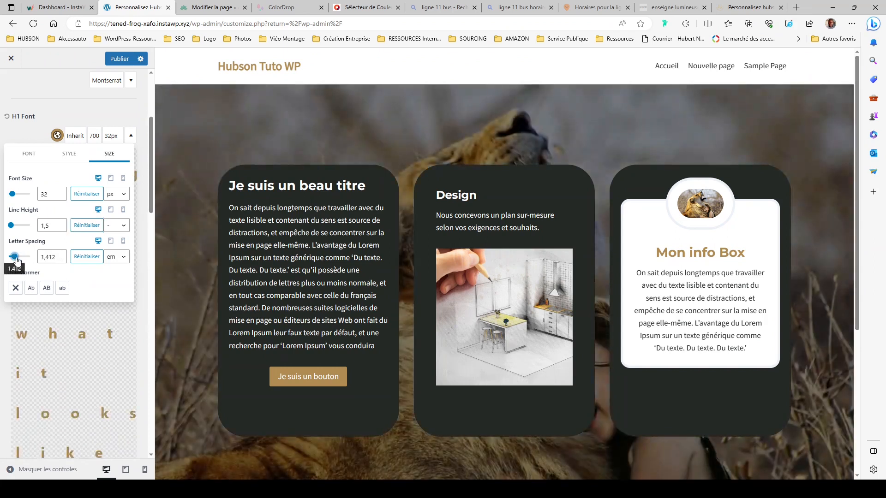
left_click_drag(16, 260, 18, 259)
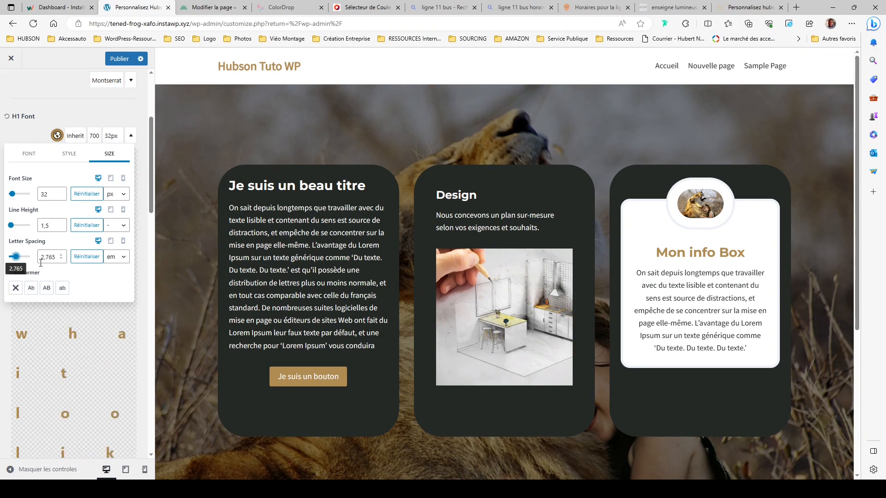
left_click(86, 258)
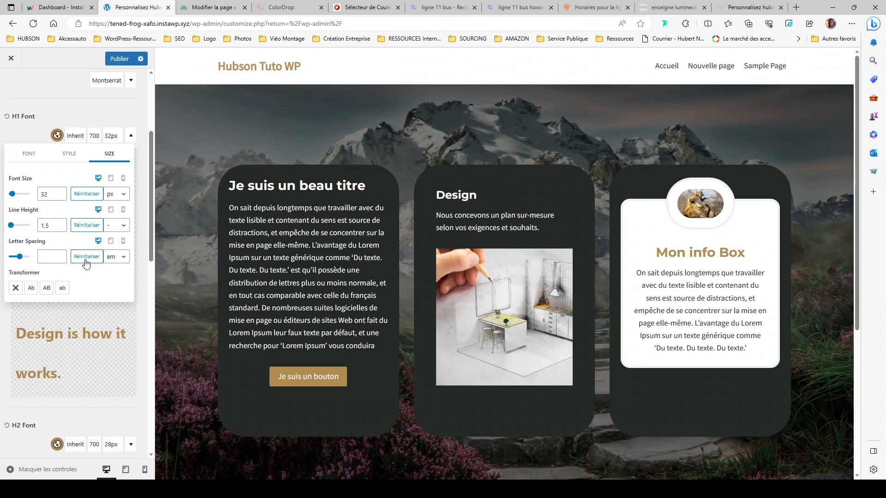
Look over the remaining typography settings, from the H2–H6 fonts to the title, breadcrumbs and Google font subsets.
left_click_drag(151, 259, 138, 346)
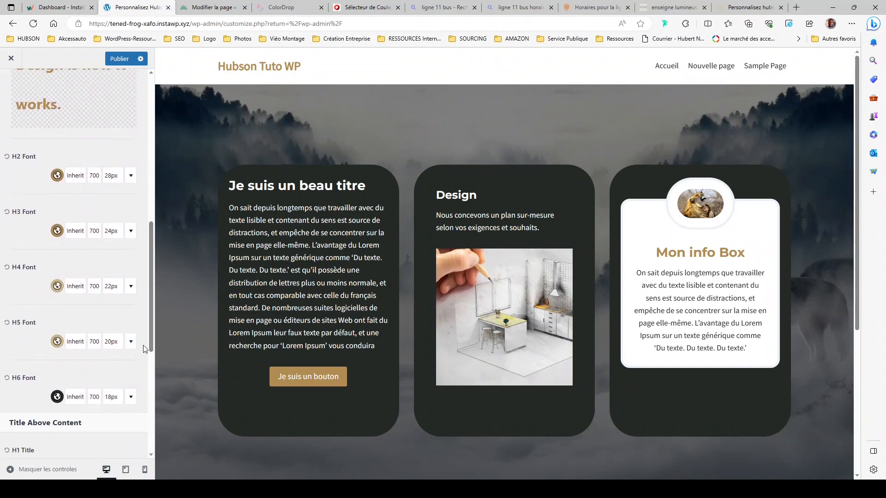
left_click_drag(153, 342, 151, 365)
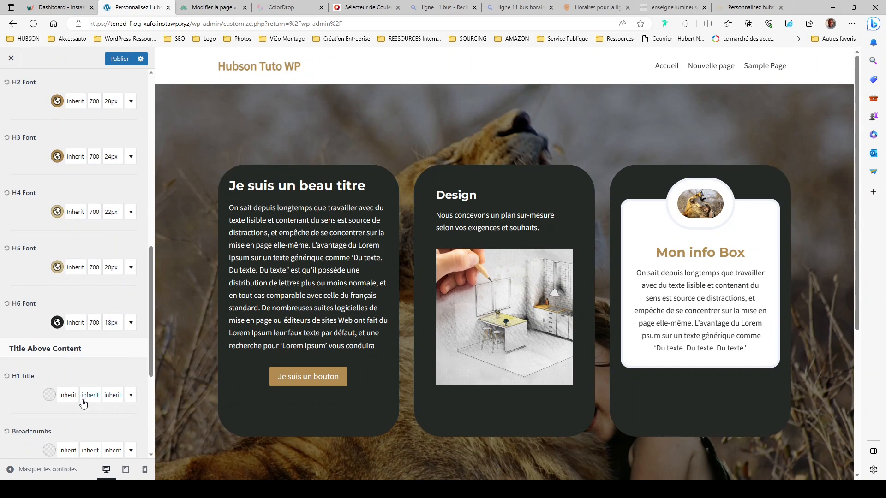
scroll(149, 336, "down", 5)
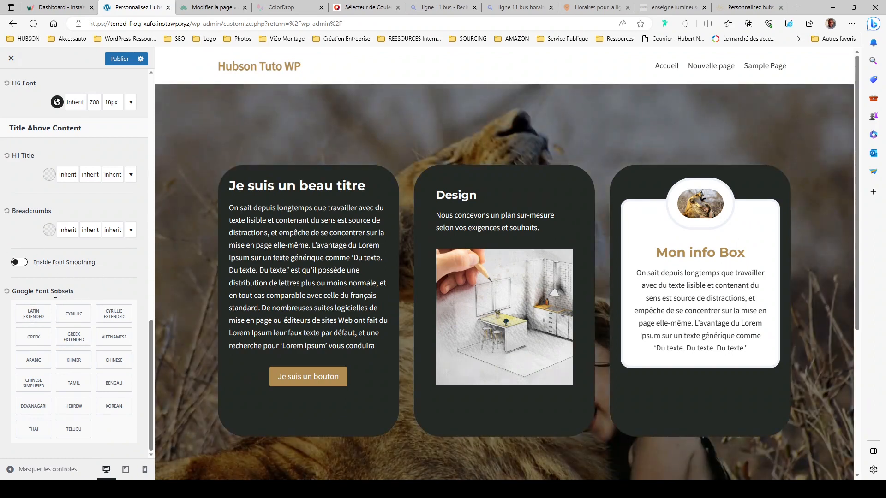
left_click_drag(149, 327, 145, 90)
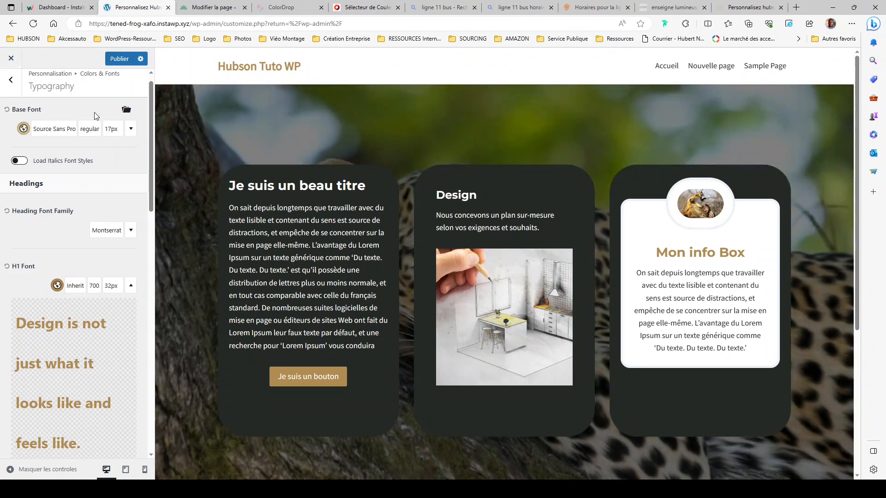
In the theme's Buttons settings, set the border radius to 19 px and the padding to 13 px, and publish.
left_click(10, 84)
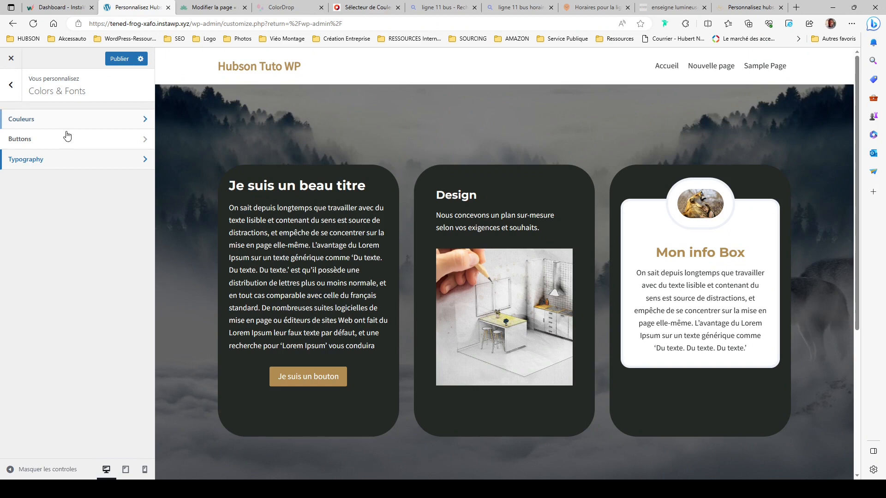
left_click(63, 145)
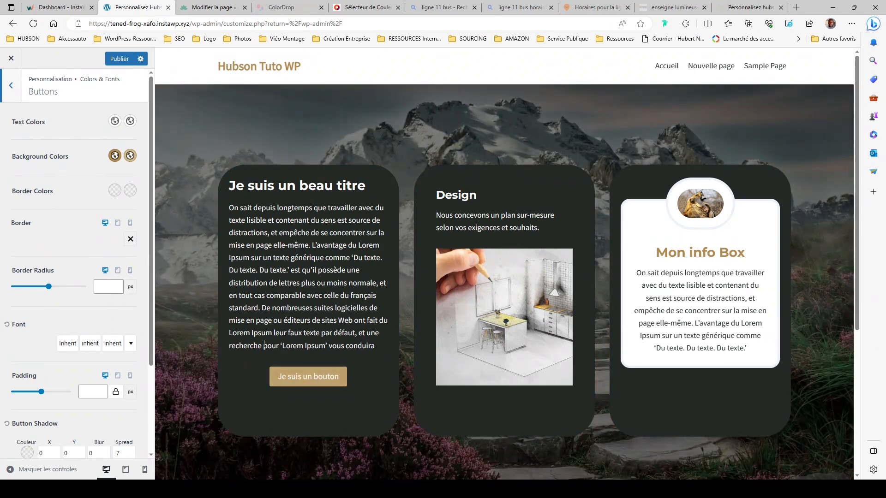
mouse_move(49, 289)
left_mouse_down()
mouse_move(40, 289)
mouse_move(70, 288)
mouse_move(42, 287)
left_mouse_up()
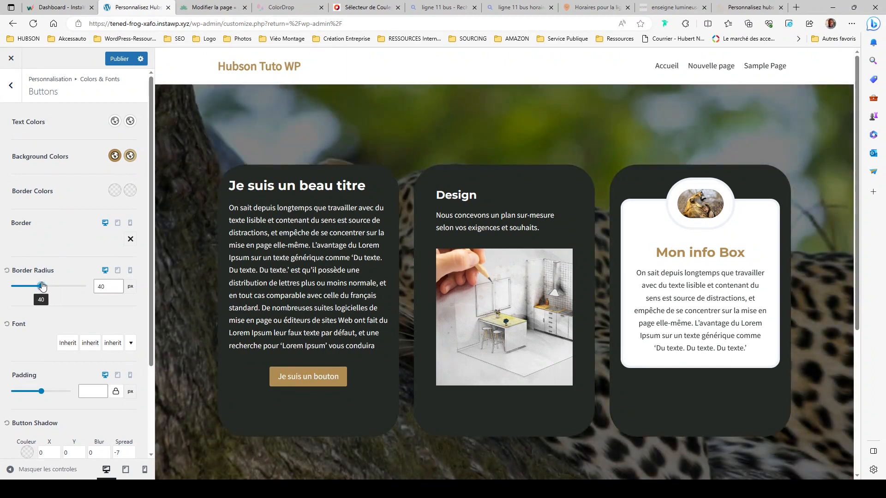
scroll(61, 196, "down", 2)
mouse_move(41, 228)
left_mouse_down()
mouse_move(18, 230)
mouse_move(34, 229)
left_mouse_up()
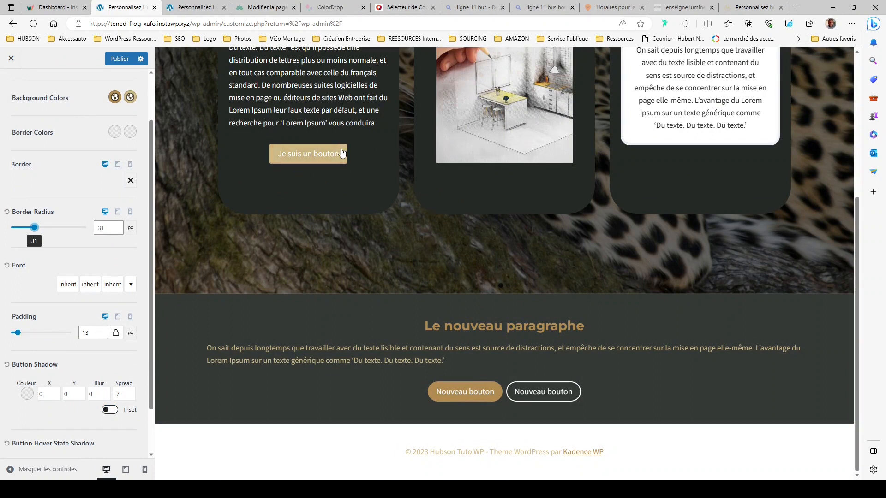
left_click_drag(35, 228, 27, 231)
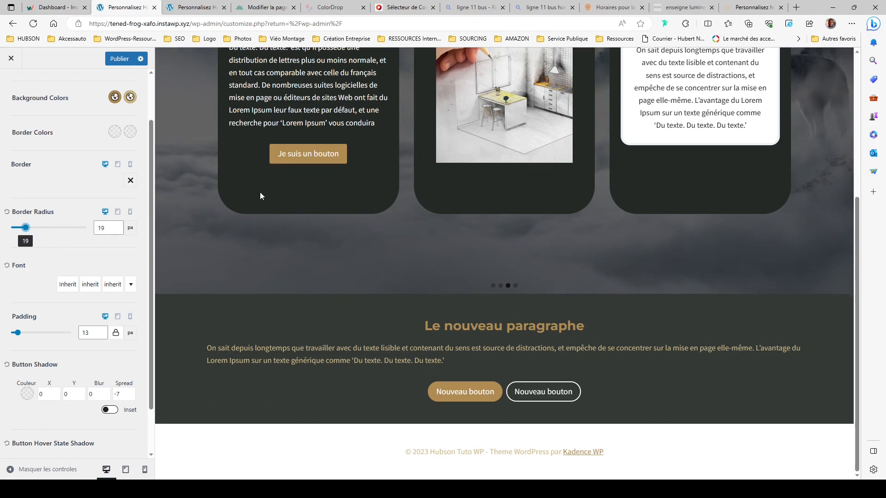
left_click(114, 60)
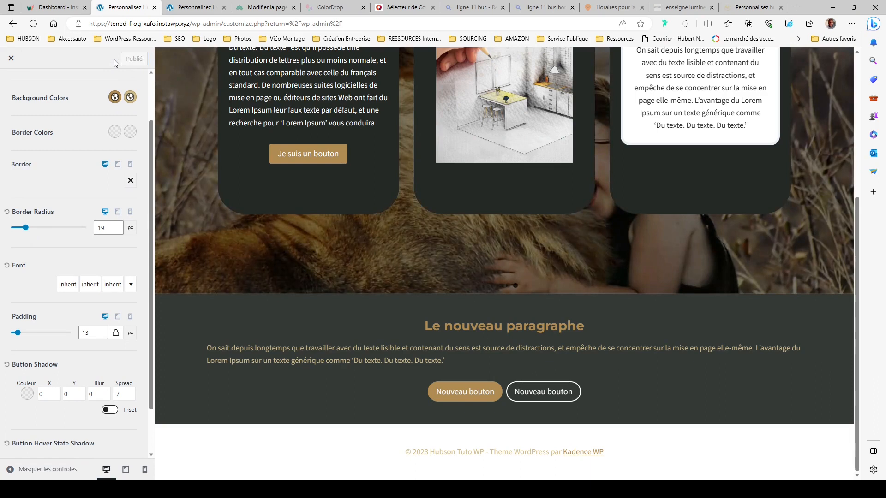
Leave the theme customizer and open the Accueil page for editing.
left_click(10, 60)
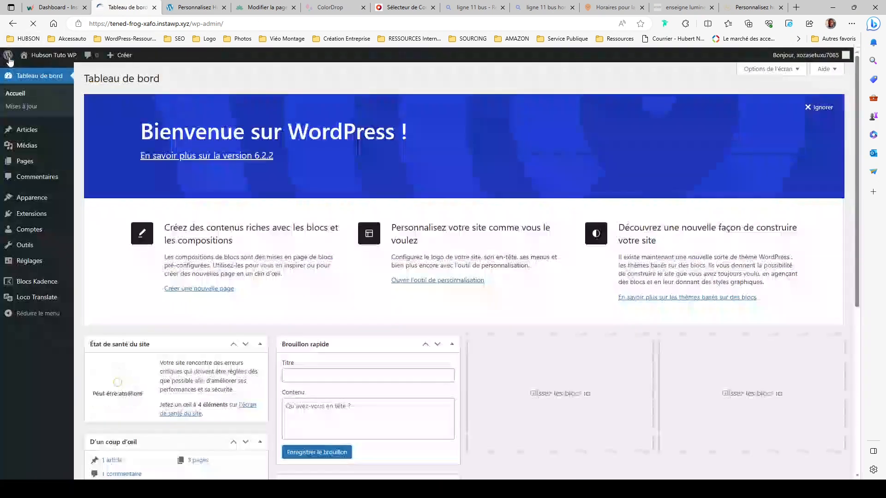
mouse_move(29, 165)
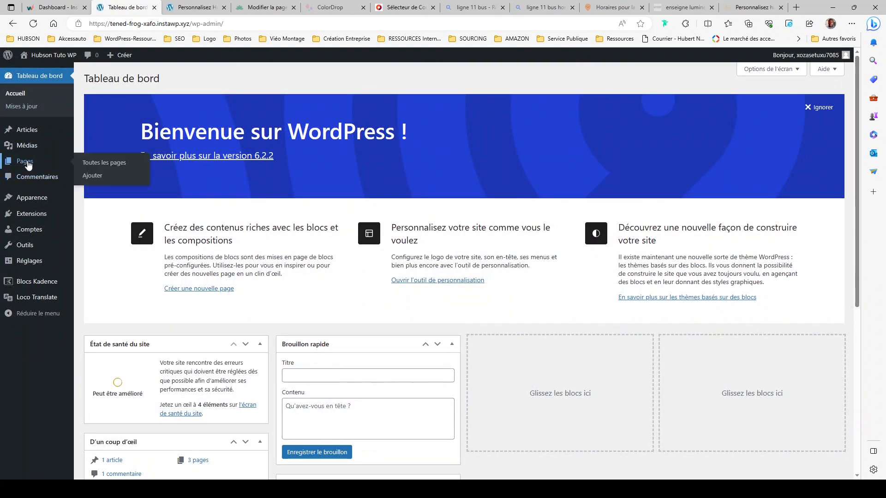
left_click(107, 165)
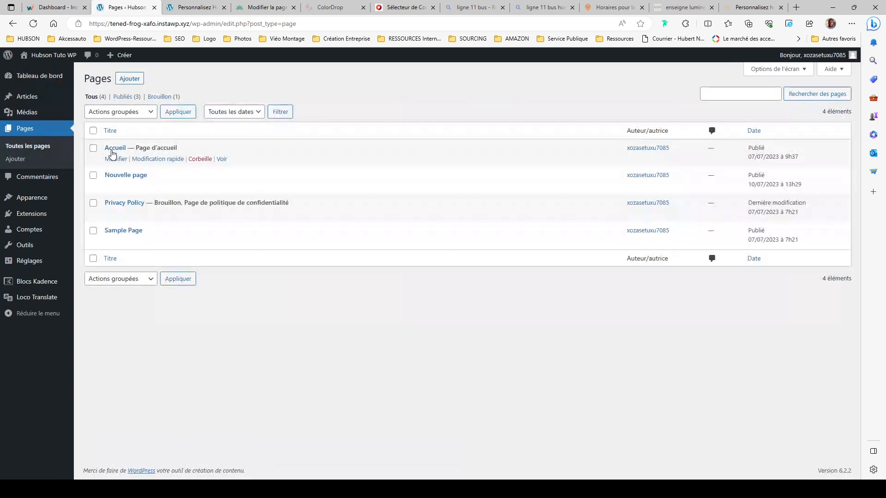
left_click(114, 149)
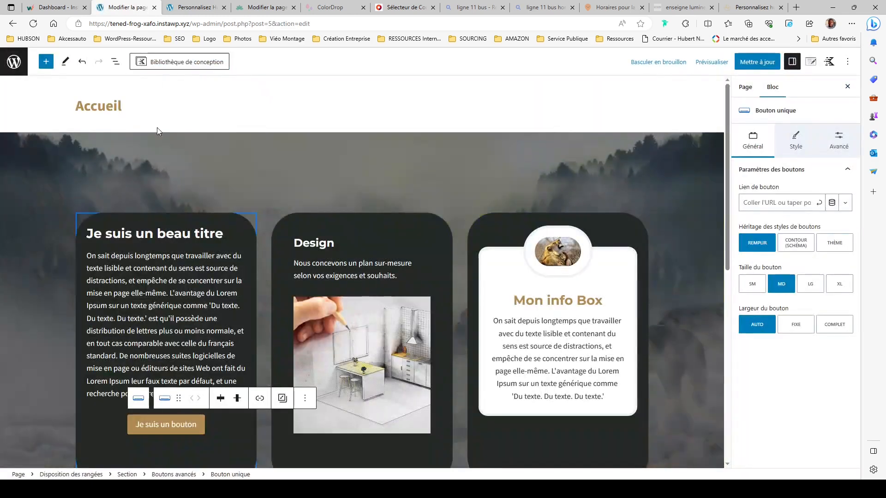
Set the style inheritance of the "Je suis un bouton" button to Thème and update the page.
left_click(188, 424)
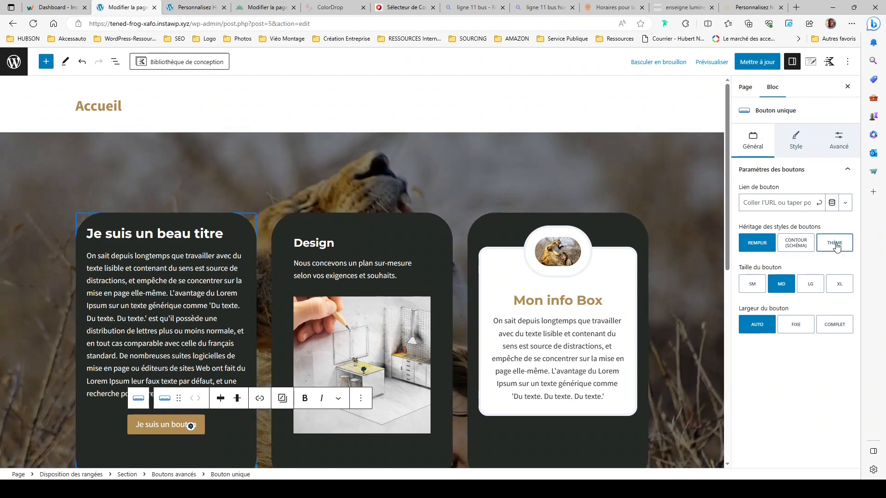
left_click(837, 247)
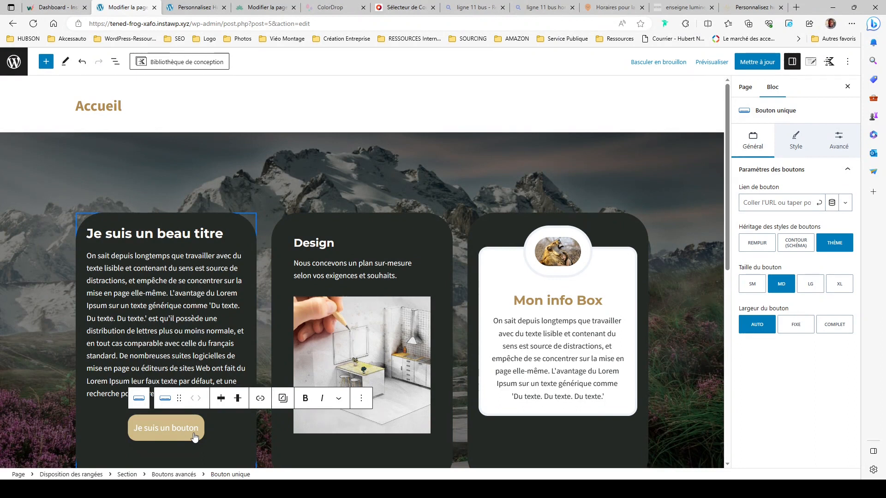
left_click(763, 249)
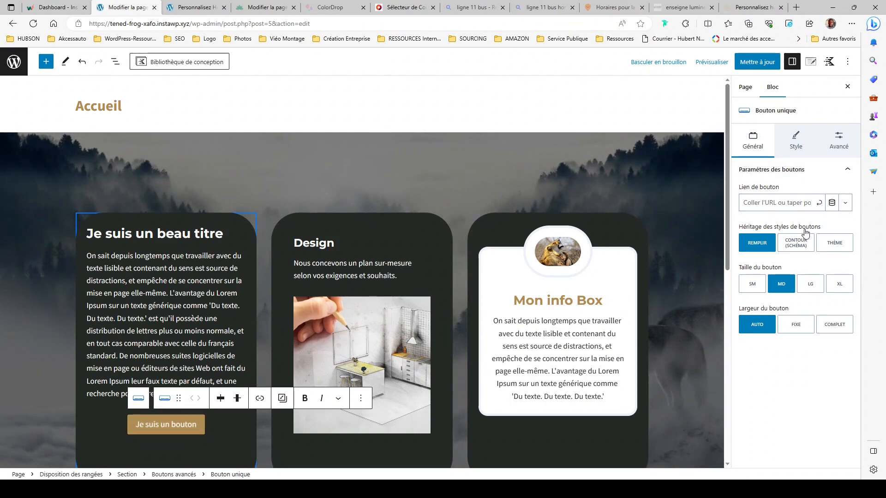
left_click(833, 245)
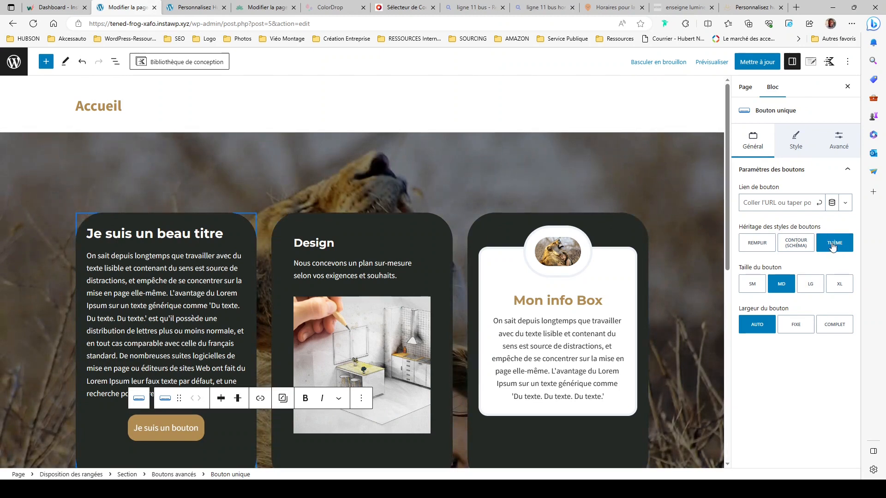
left_click(744, 66)
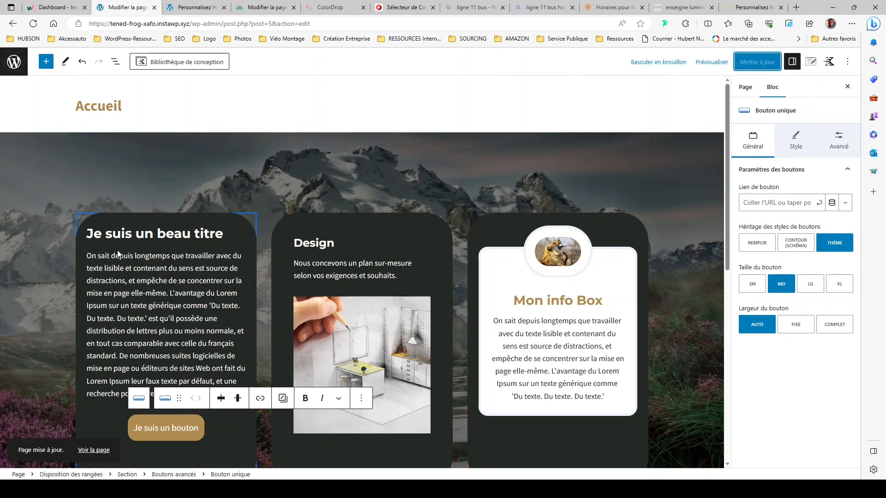
Leave the page editor and reopen the theme customizer.
left_click(22, 71)
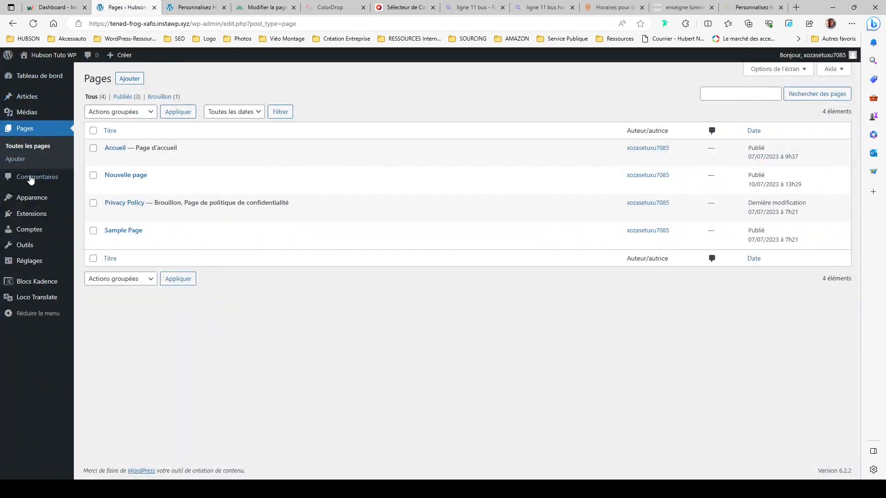
mouse_move(32, 198)
left_click(111, 217)
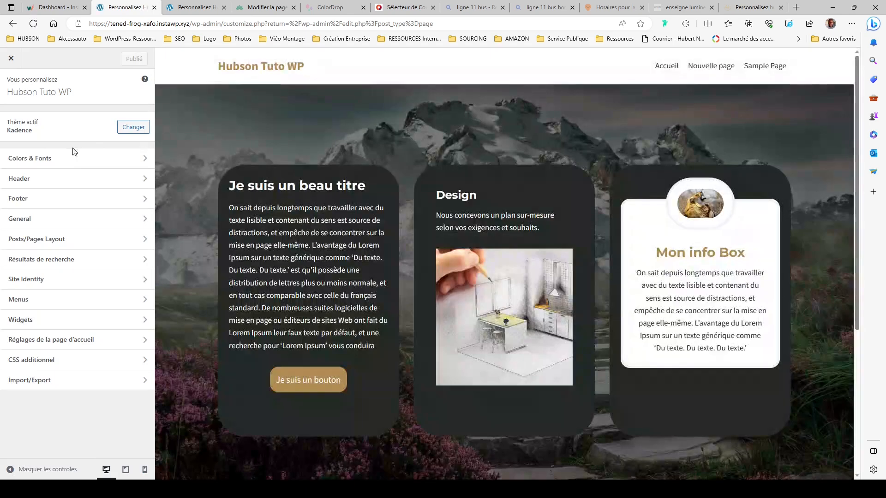
In the theme's Buttons settings, set the border radius to 59 px.
left_click(67, 158)
left_click(53, 147)
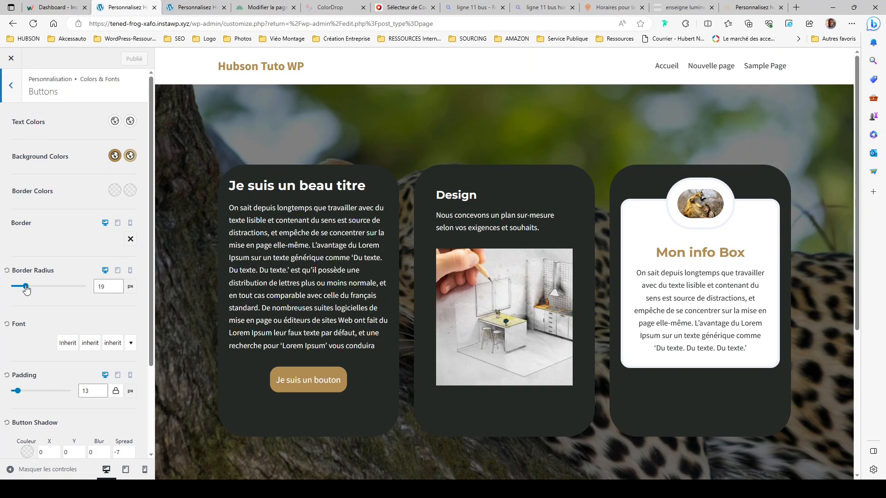
left_click_drag(27, 289, 13, 291)
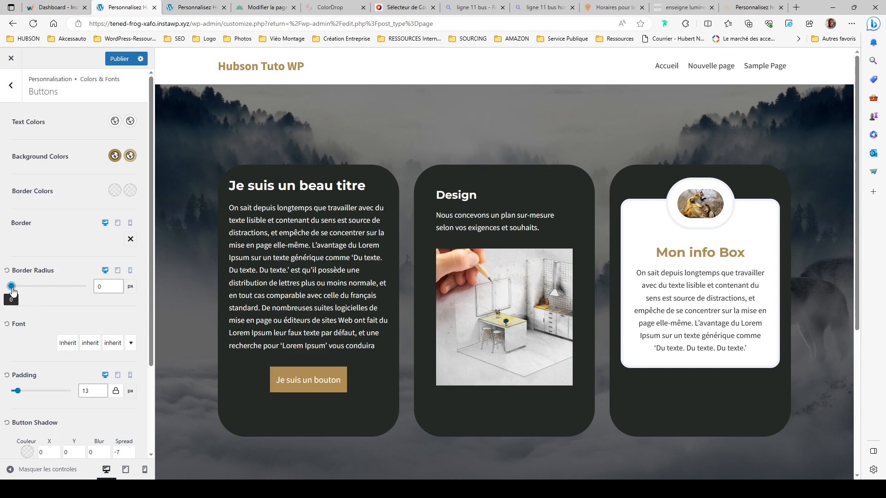
left_click_drag(12, 288, 55, 292)
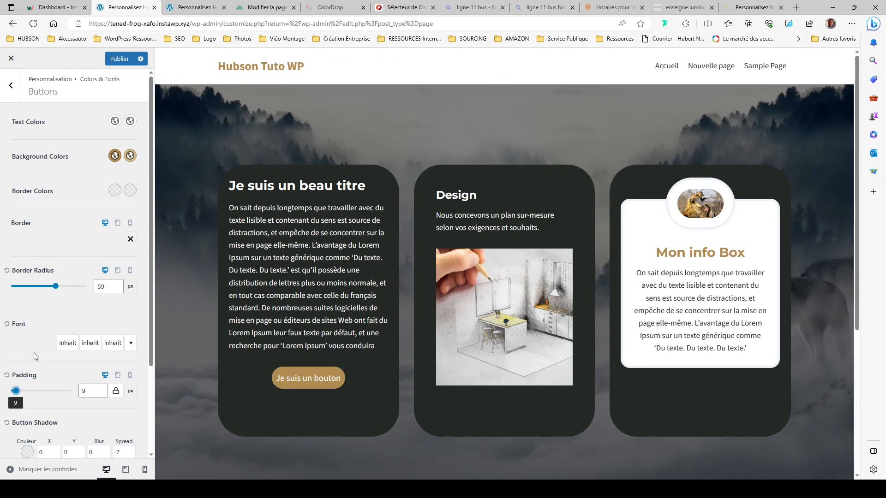
Set the theme button padding to 10 px and publish the changes.
scroll(81, 293, "down", 3)
left_click_drag(17, 278, 16, 277)
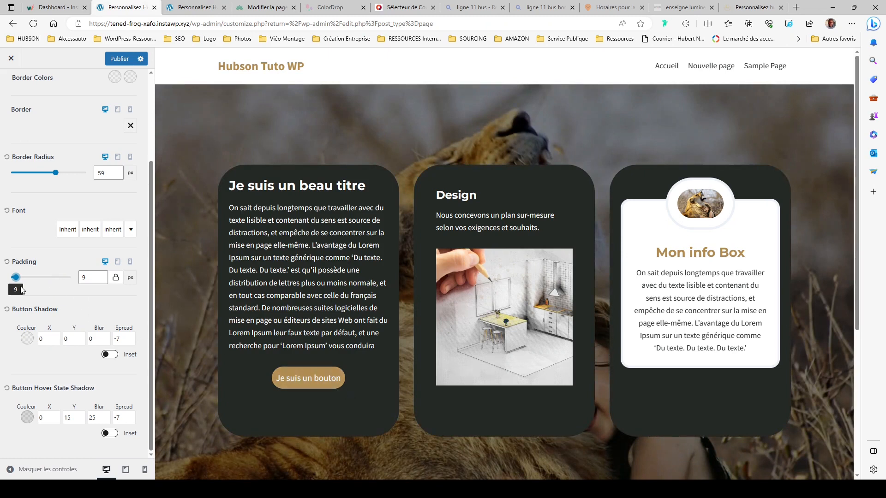
mouse_move(18, 282)
left_mouse_down()
mouse_move(31, 280)
mouse_move(19, 281)
left_mouse_up()
double_click(86, 278)
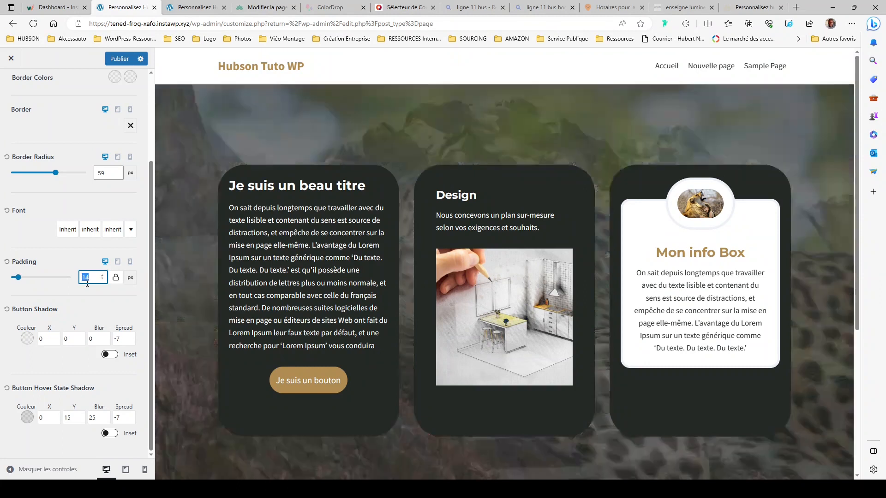
type("10")
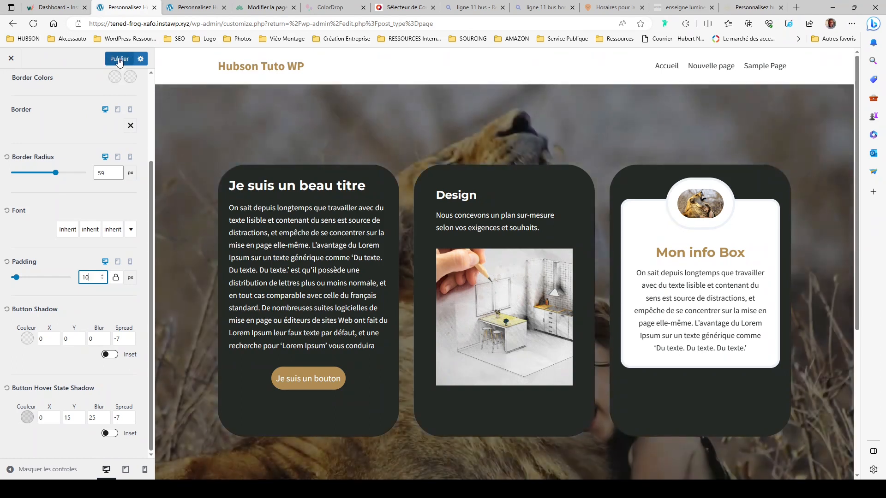
left_click(119, 60)
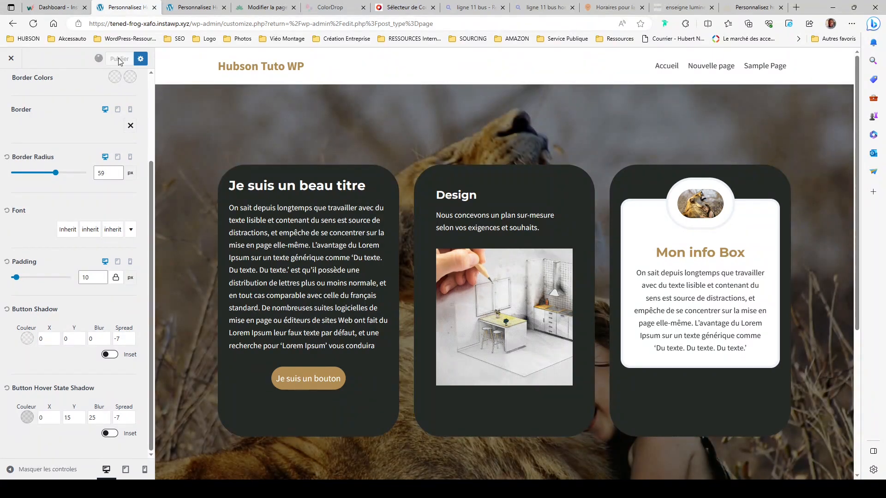
Leave the customizer and view the live home page to examine the "Je suis un bouton" button.
left_click(12, 60)
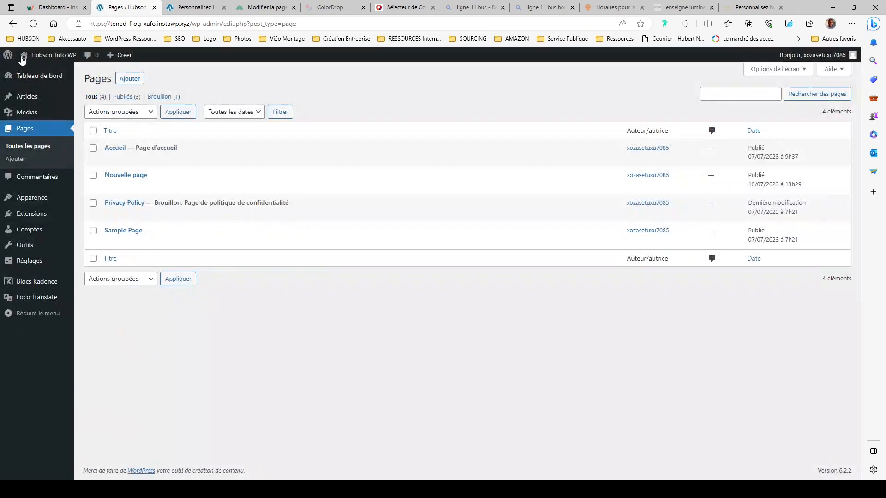
mouse_move(44, 61)
left_click(43, 72)
scroll(419, 356, "down", 3)
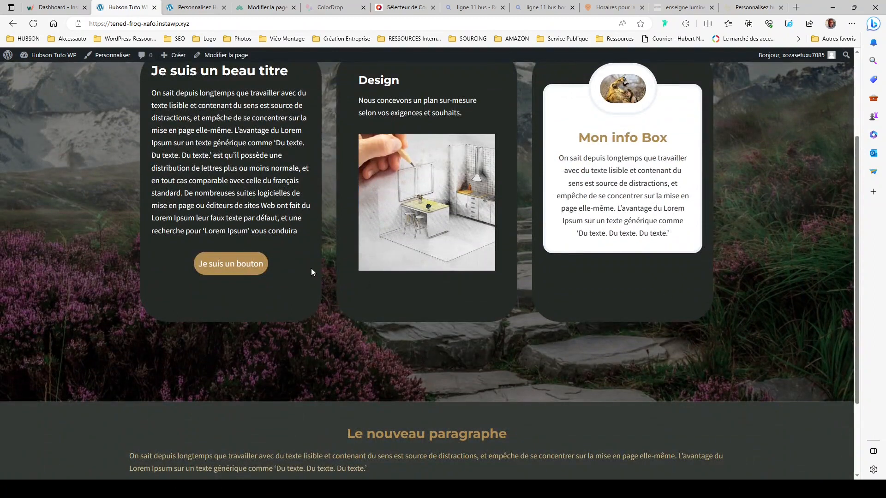
scroll(297, 290, "up", 1)
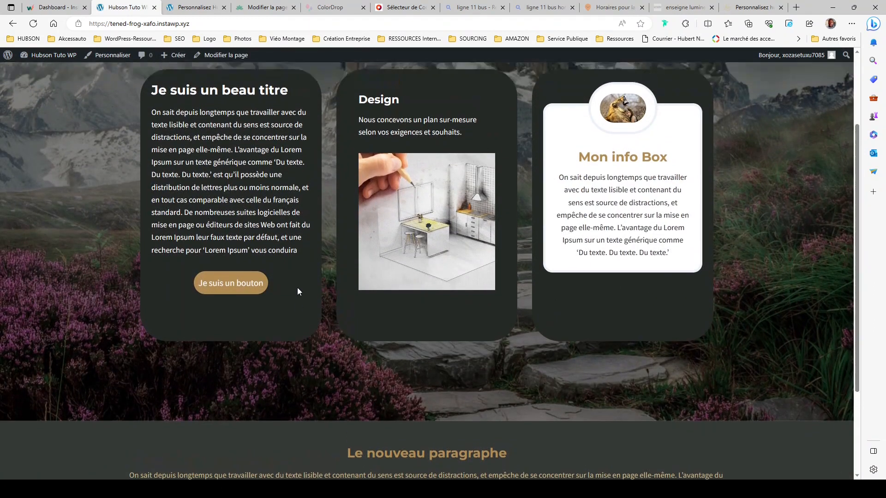
scroll(297, 290, "up", 3)
Reopen the customizer, switch the theme's global colour palette to Palette 1 and publish it.
left_click(116, 56)
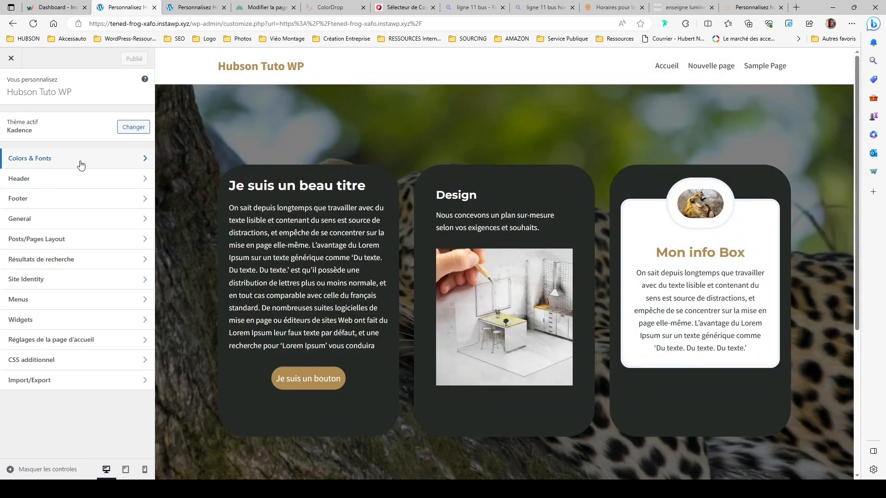
left_click(82, 164)
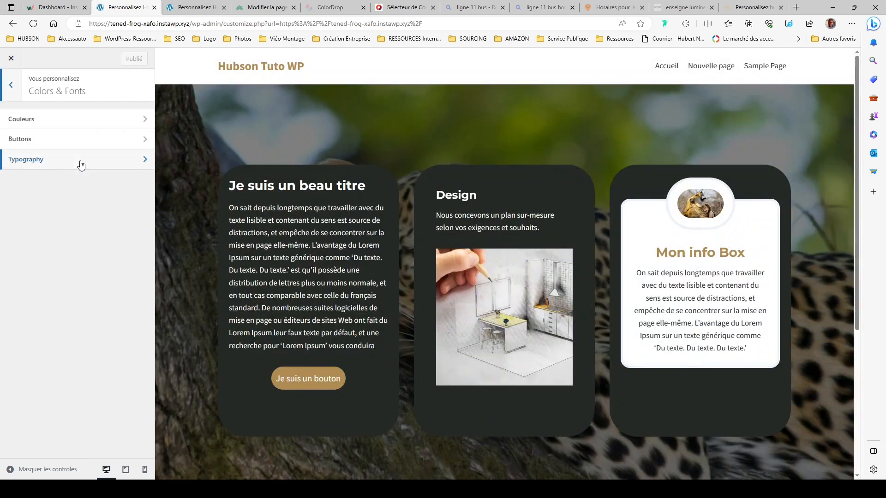
left_click(79, 119)
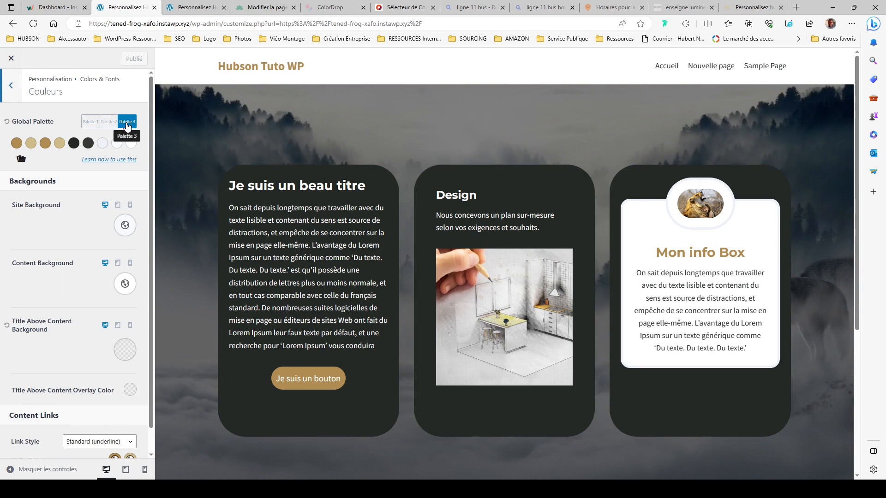
left_click(88, 124)
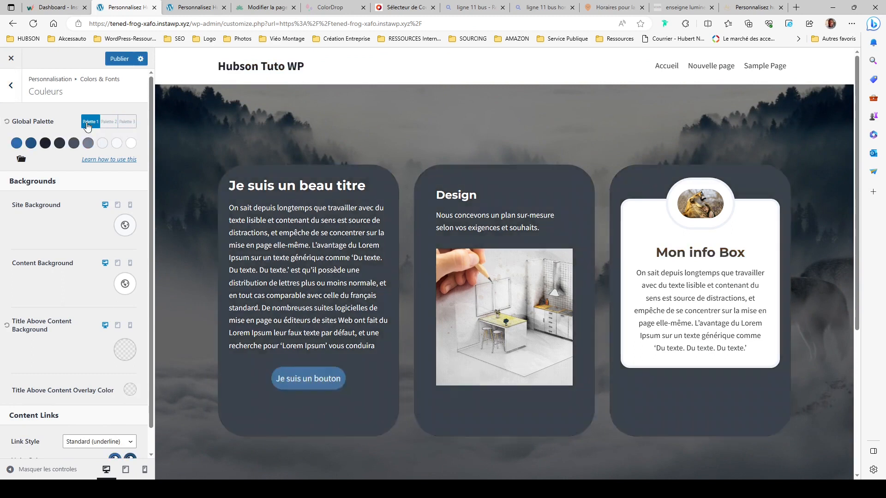
left_click(120, 58)
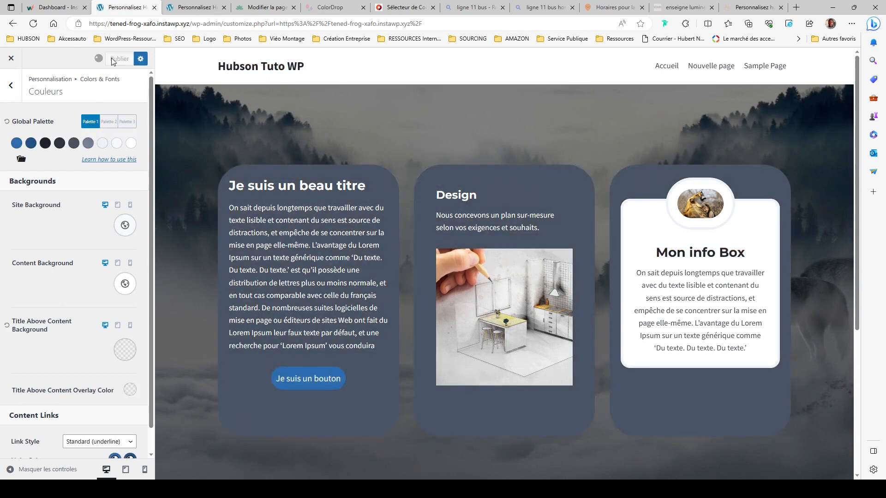
scroll(531, 399, "down", 5)
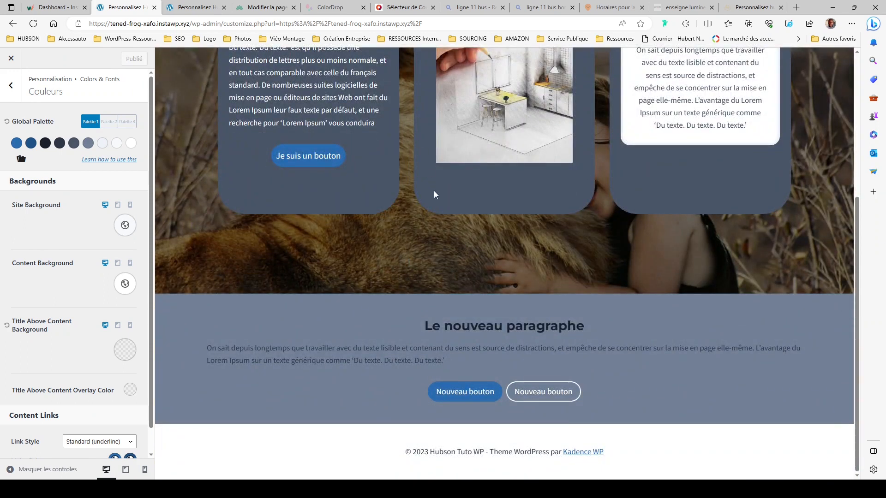
Open the home page for editing and set the style inheritance of the "Je suis un bouton" button to Remplir.
left_click(11, 62)
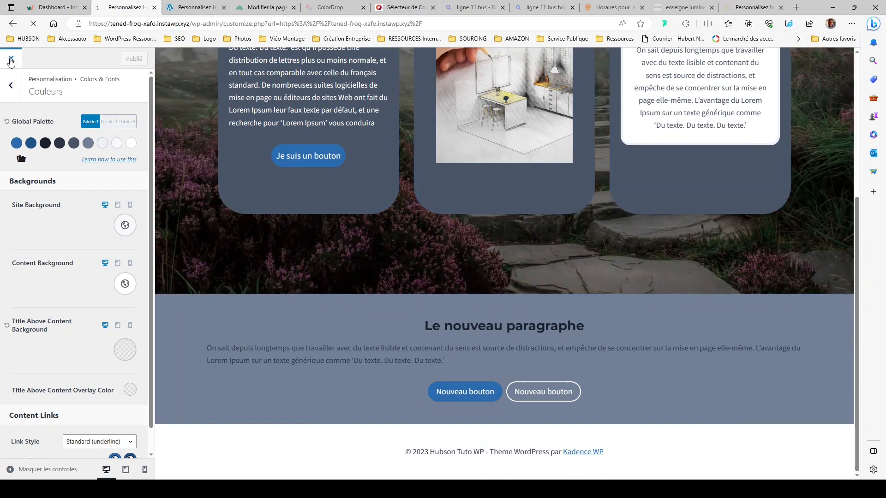
left_click(228, 58)
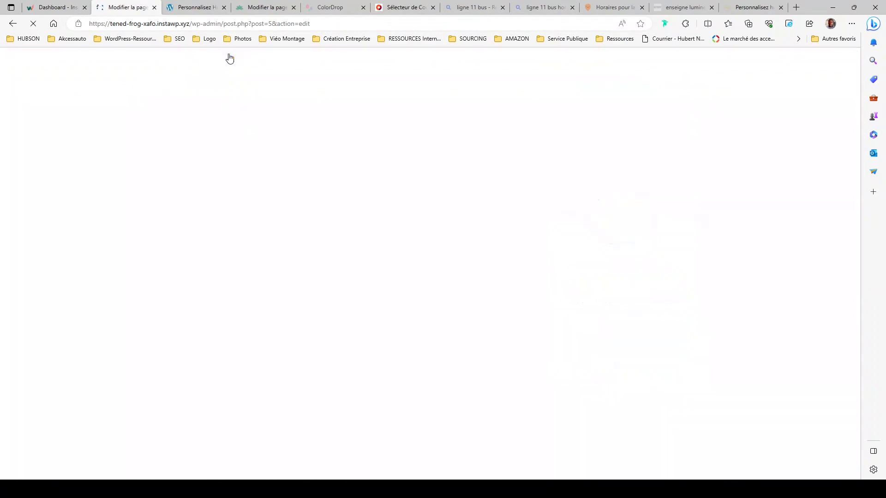
scroll(289, 329, "down", 2)
scroll(286, 328, "down", 3)
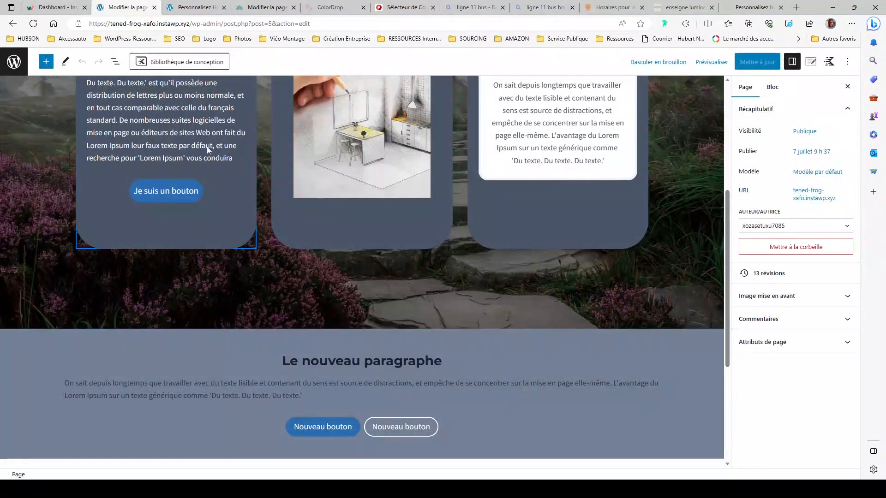
left_click(172, 202)
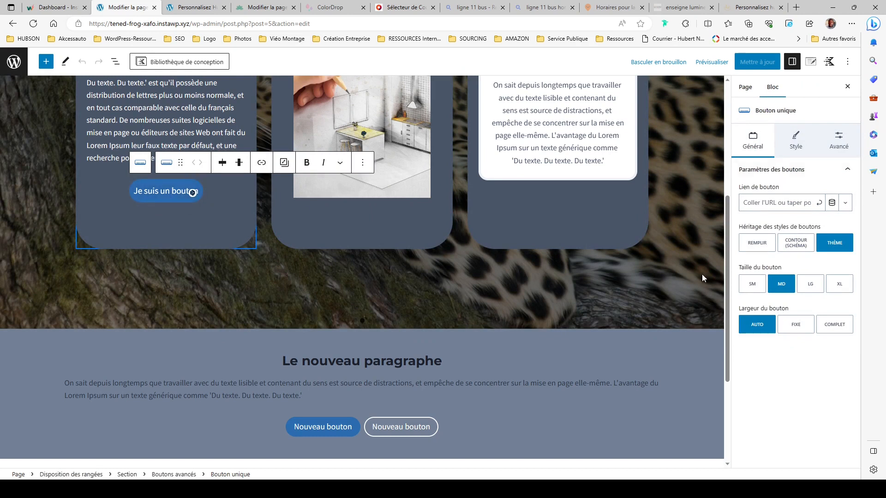
left_click(759, 248)
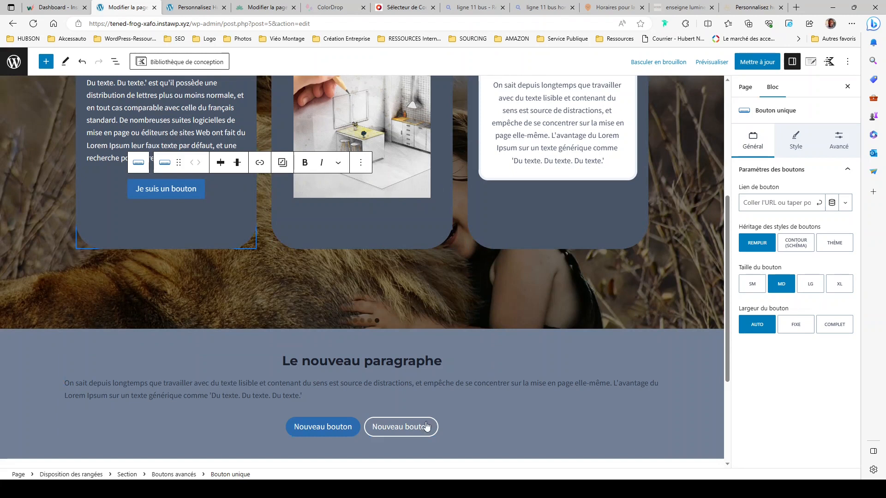
Add a third button to the row under "Le nouveau paragraphe" and set its style inheritance to Thème.
left_click(408, 430)
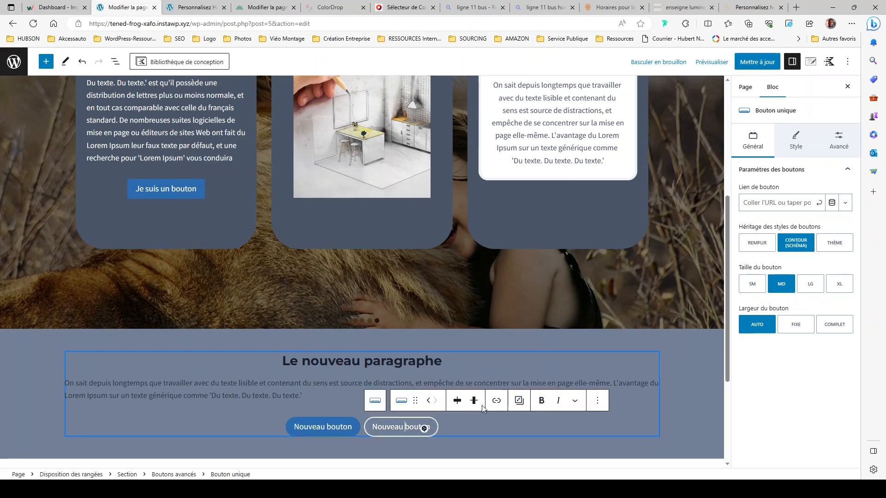
left_click(375, 401)
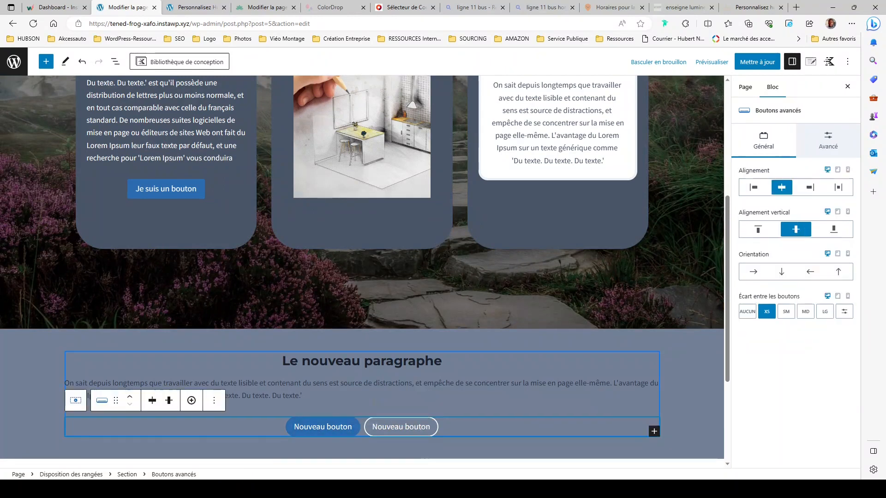
left_click(193, 402)
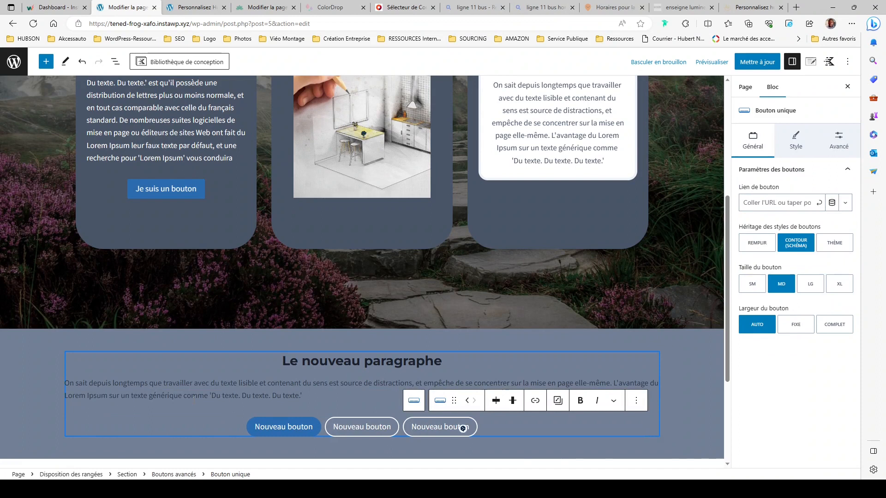
scroll(476, 411, "up", 1)
scroll(488, 402, "down", 4)
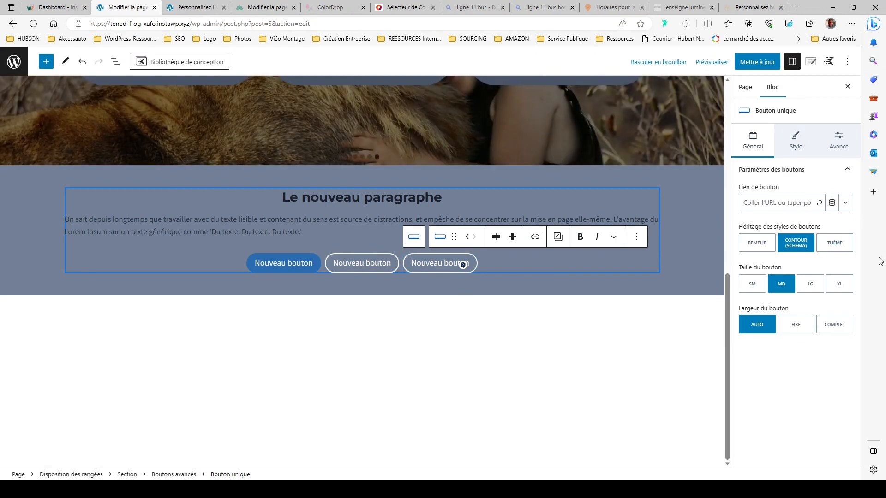
left_click(840, 245)
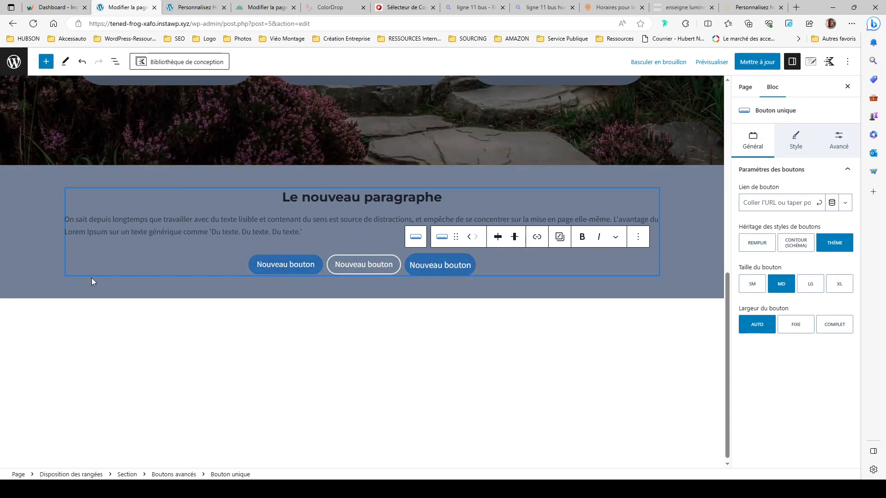
Set the first "Nouveau bouton" to inherit the Thème style, update the page and view it on the site.
left_click(296, 265)
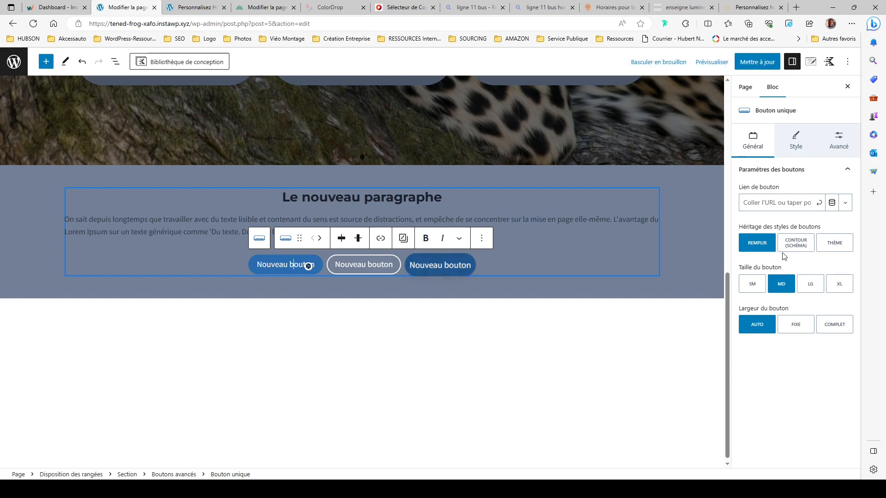
left_click(839, 245)
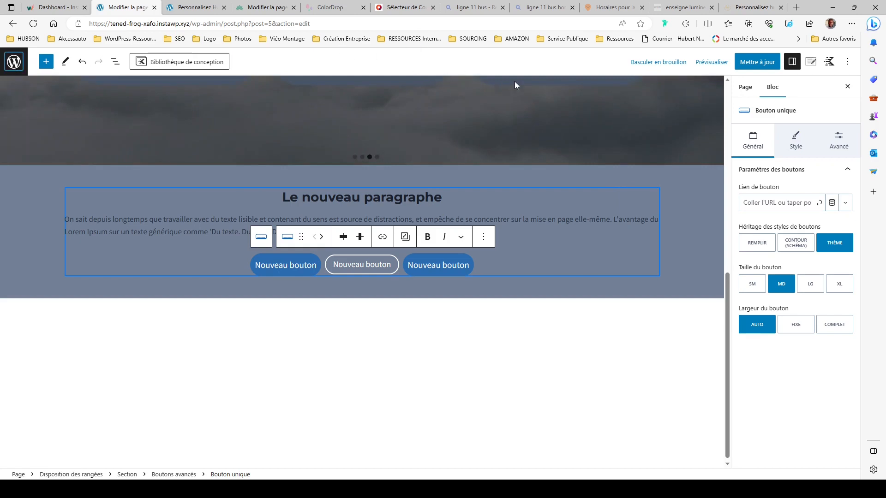
key("ctrl+s")
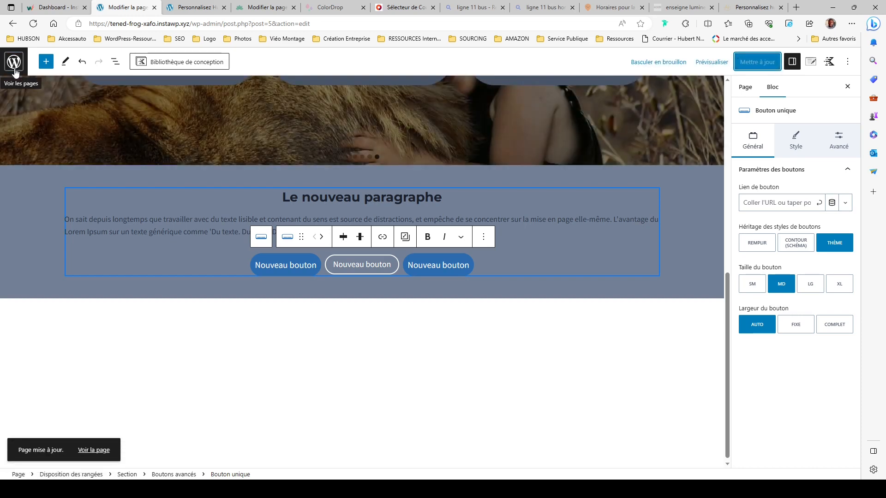
left_click(97, 448)
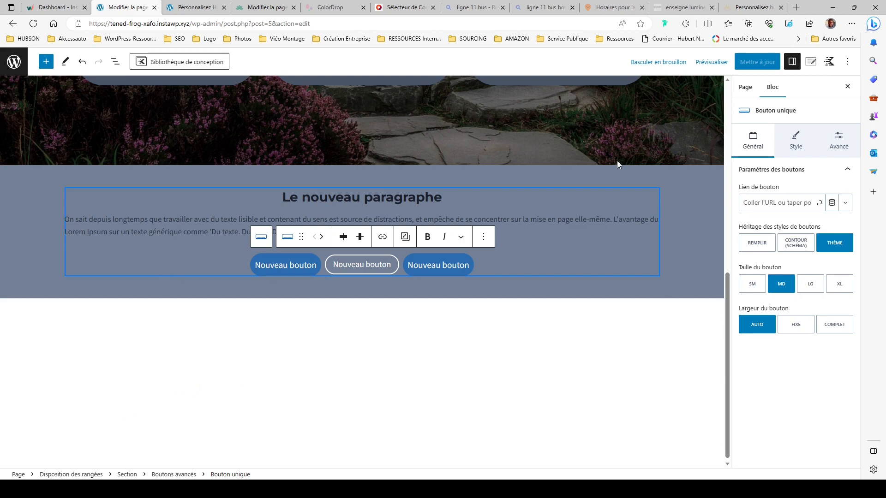
left_click(750, 61)
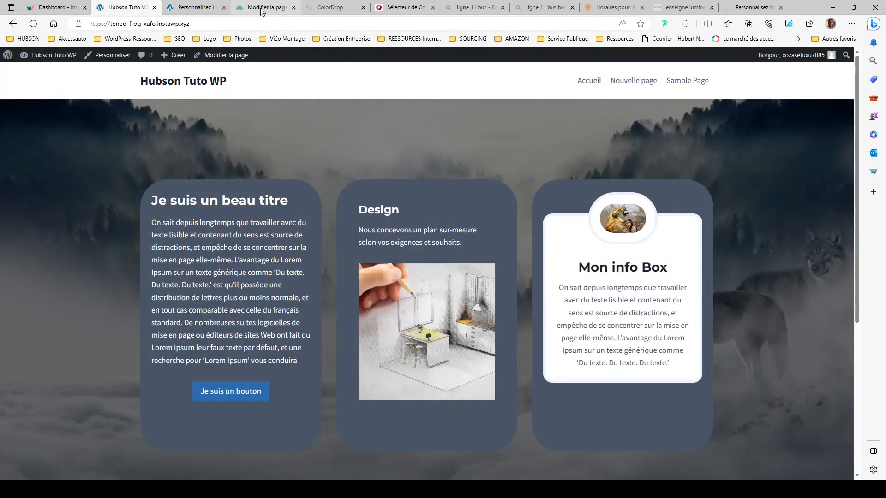
Switch to the Yoga Masterclass site, leave its page editor and open Colors & Fonts in its theme customizer.
left_click(265, 8)
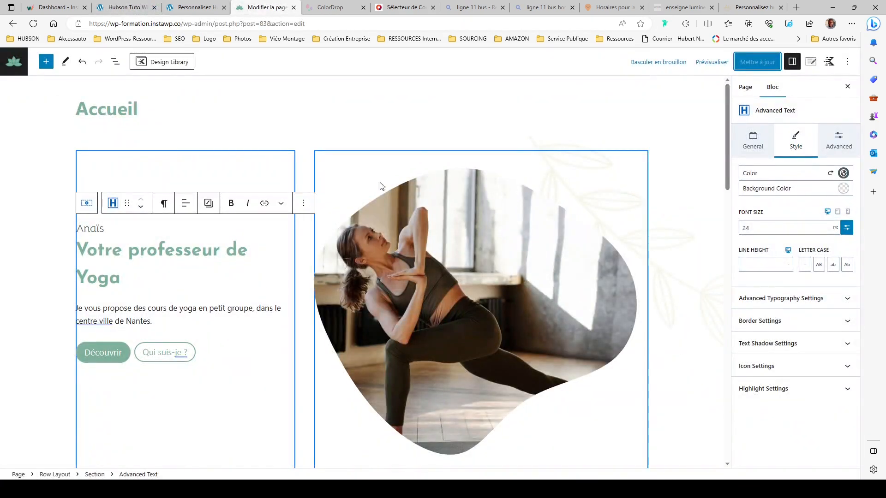
left_click(19, 74)
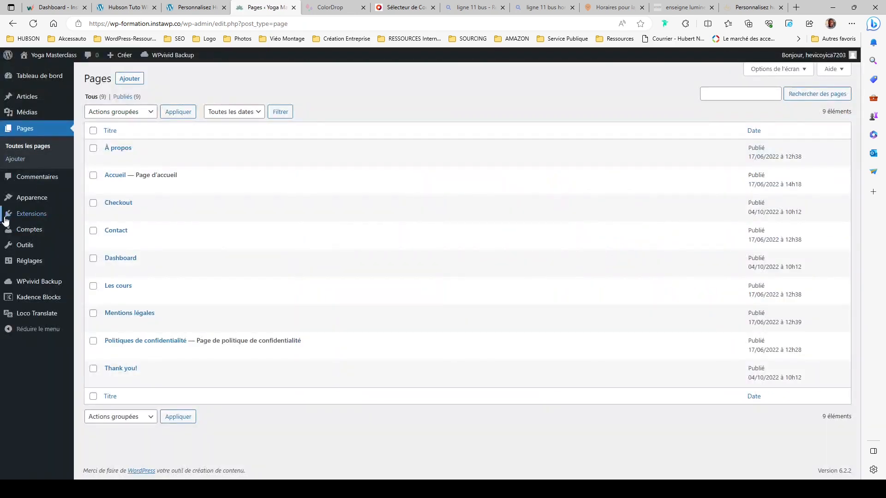
mouse_move(71, 199)
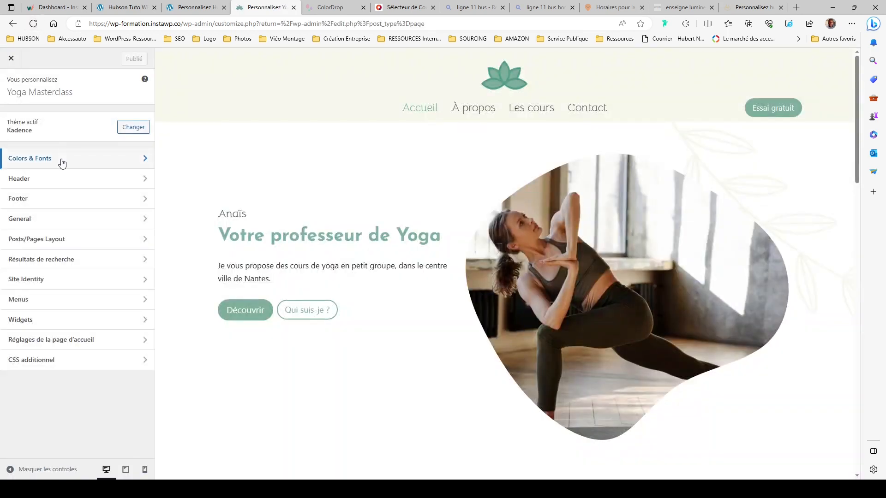
left_click(61, 163)
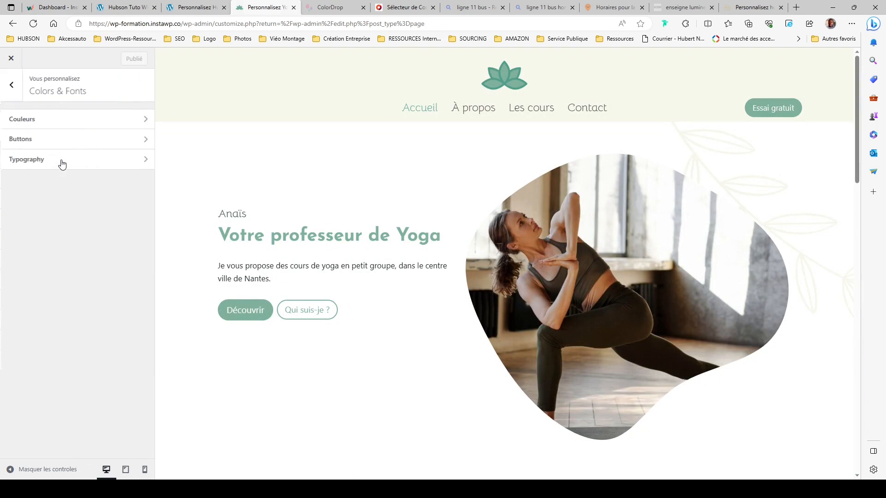
In the theme's Couleurs settings, switch the global palette from Palette 1 to Palette 2 and publish the change.
left_click(95, 120)
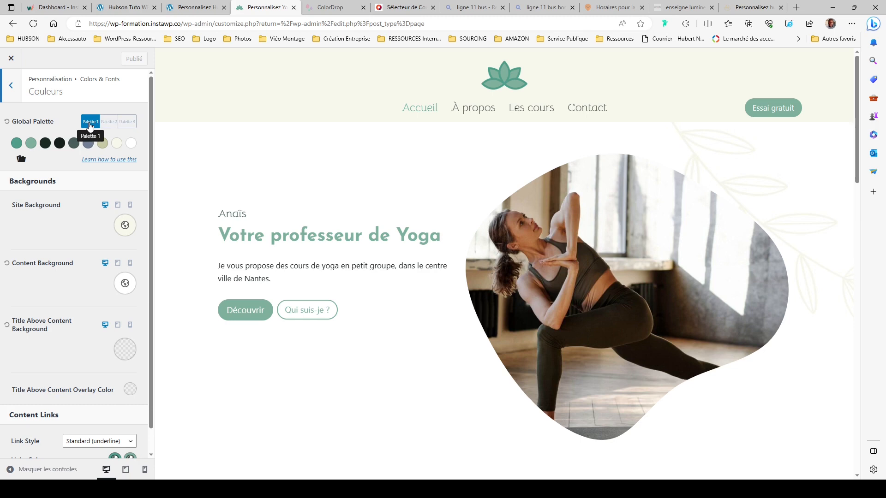
scroll(469, 398, "down", 5)
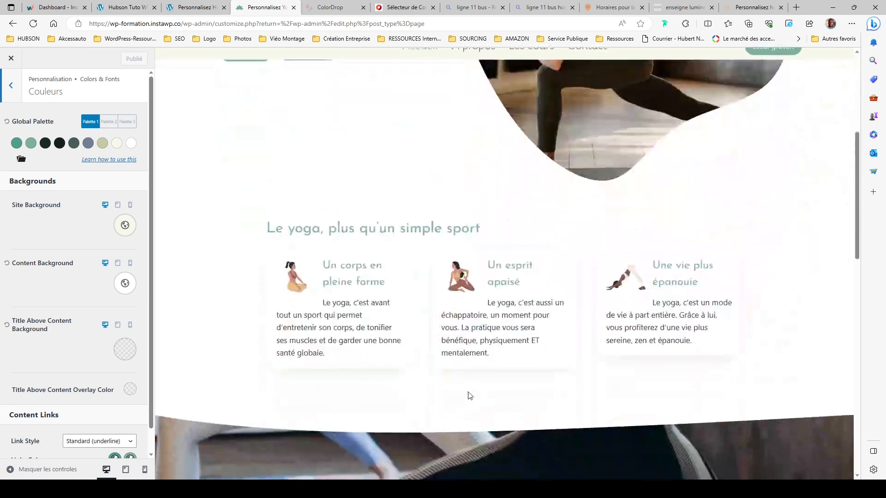
scroll(469, 396, "down", 12)
scroll(529, 373, "up", 6)
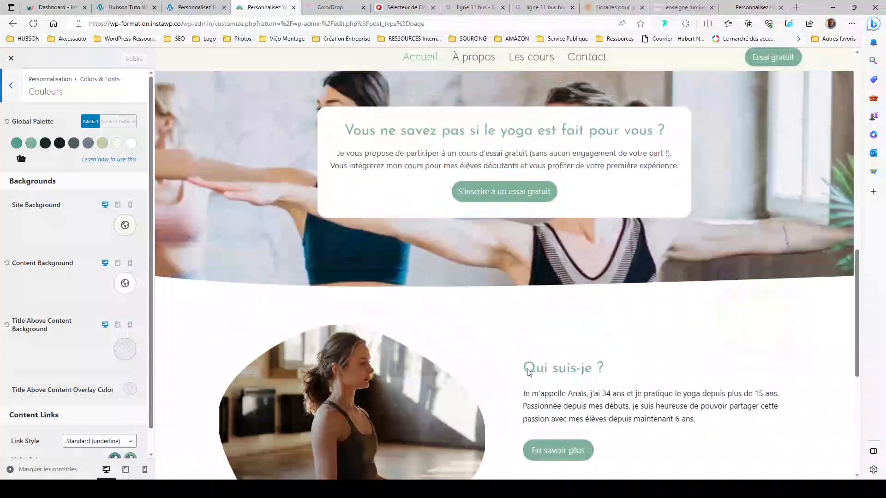
scroll(526, 360, "up", 10)
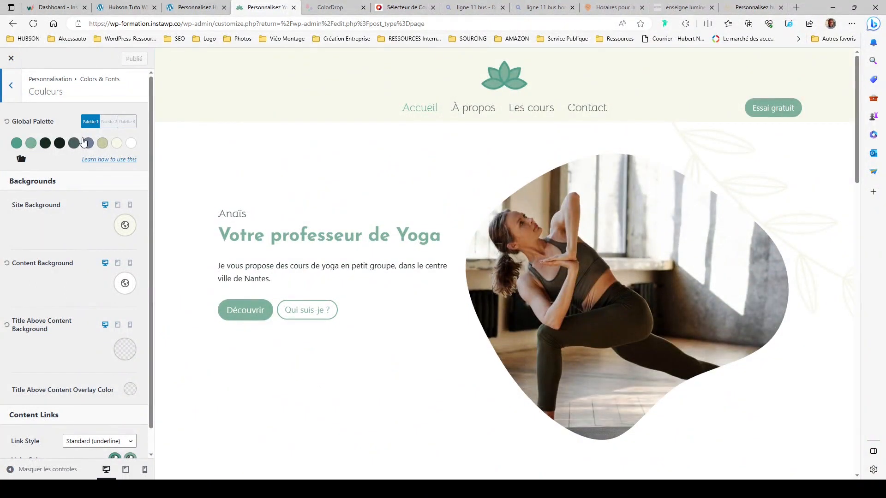
left_click(109, 121)
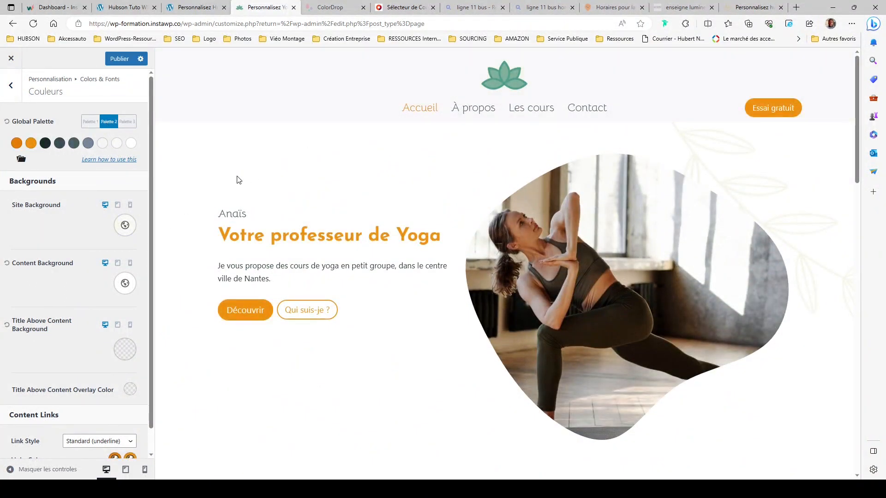
left_click(121, 60)
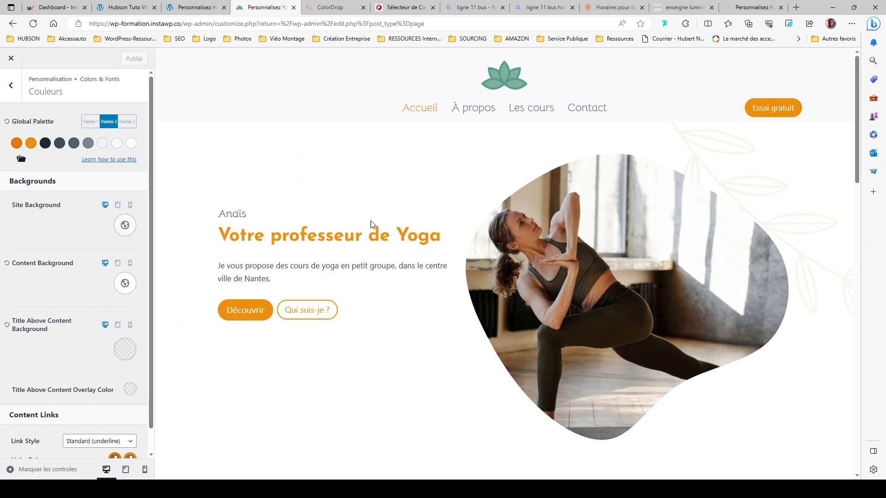
Examine how the published palette colors the headings, buttons and backgrounds on the home and À propos pages in the preview.
scroll(373, 225, "down", 15)
scroll(434, 341, "down", 2)
scroll(434, 331, "up", 15)
scroll(440, 253, "down", 5)
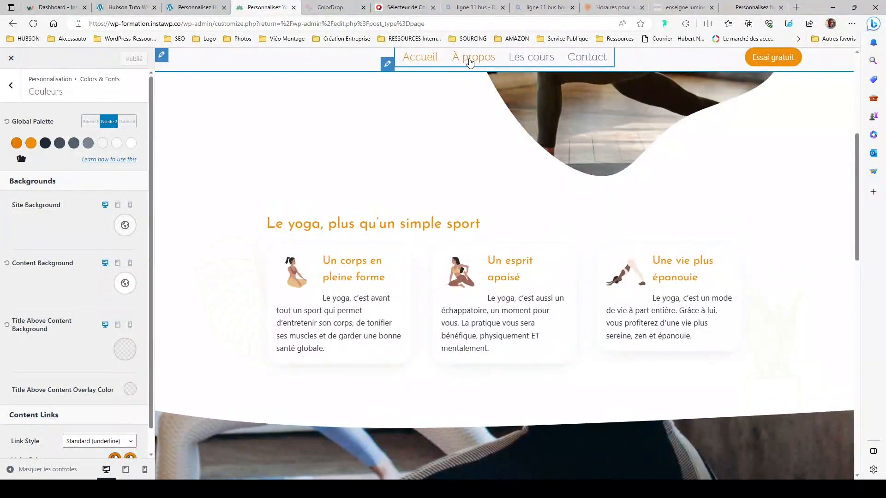
left_click(468, 58)
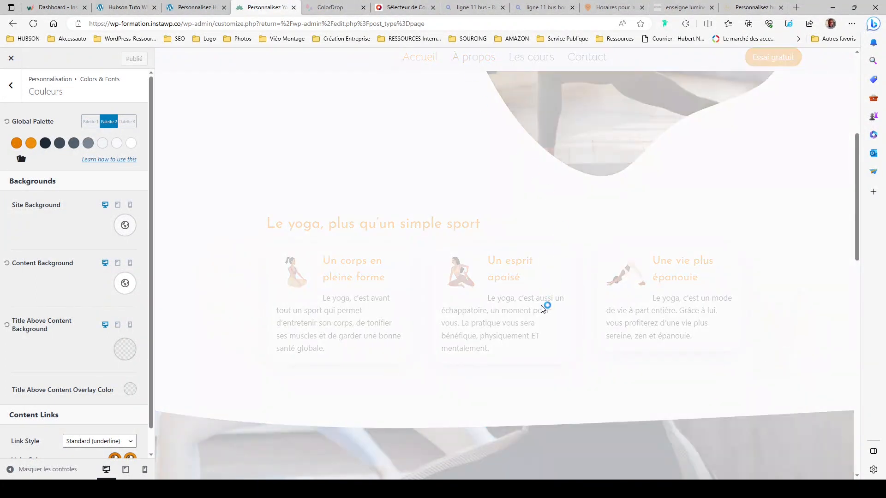
scroll(541, 305, "down", 12)
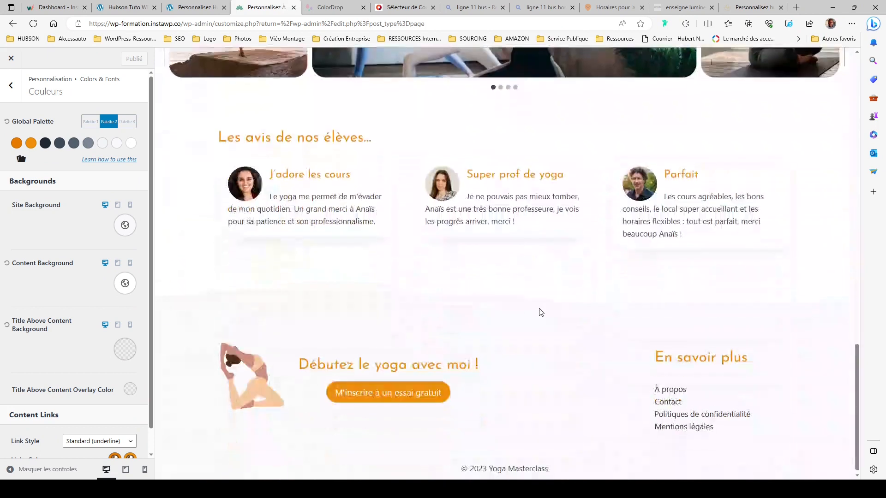
scroll(686, 302, "up", 7)
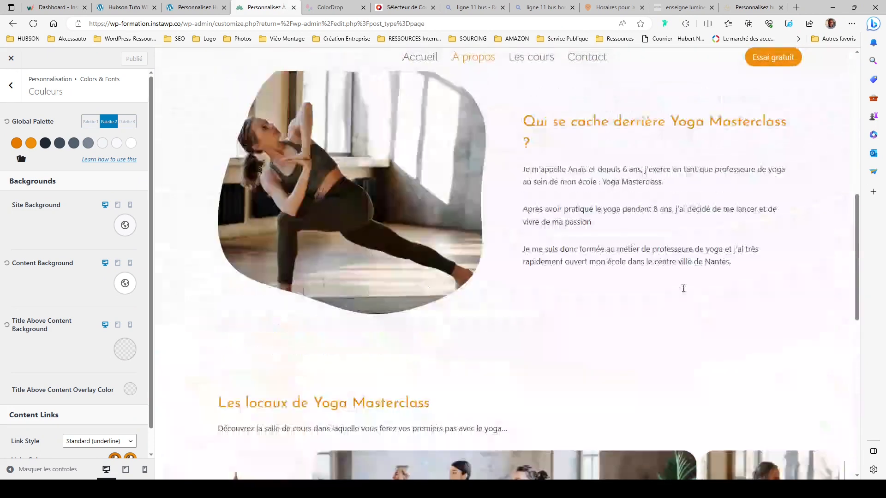
Examine the palette's colors on the Les cours and Contact pages in the preview, and return to the Hubson Tuto WP site.
left_click(524, 57)
scroll(614, 371, "down", 2)
scroll(611, 367, "down", 6)
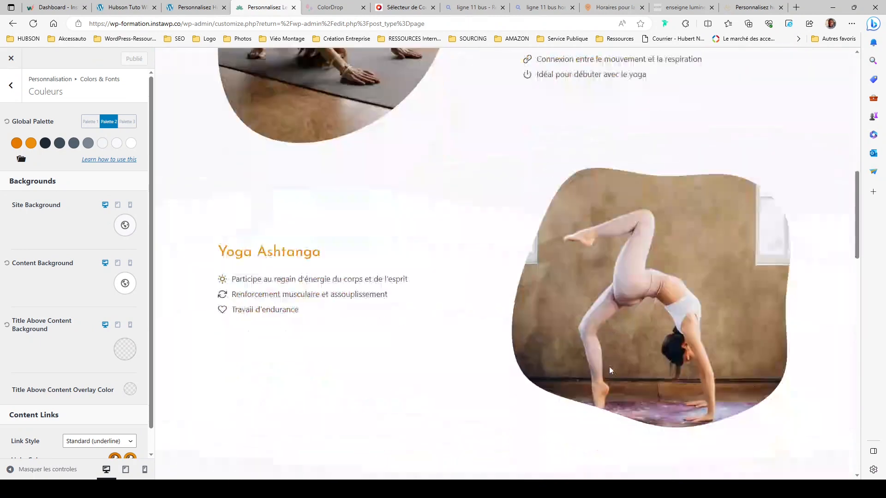
scroll(608, 370, "down", 8)
scroll(604, 323, "up", 10)
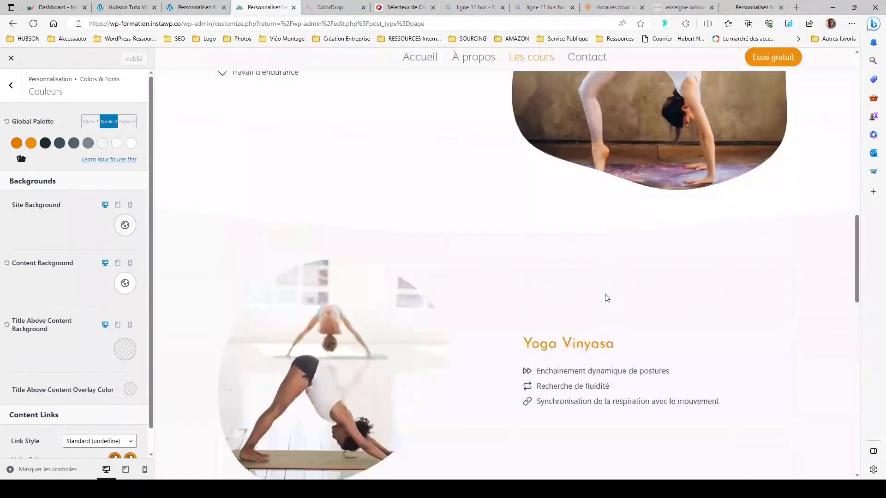
left_click(593, 63)
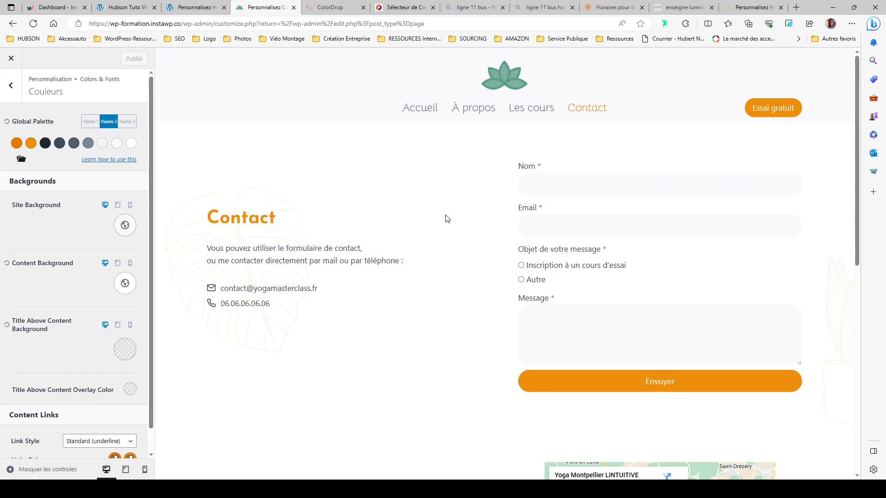
left_click(138, 8)
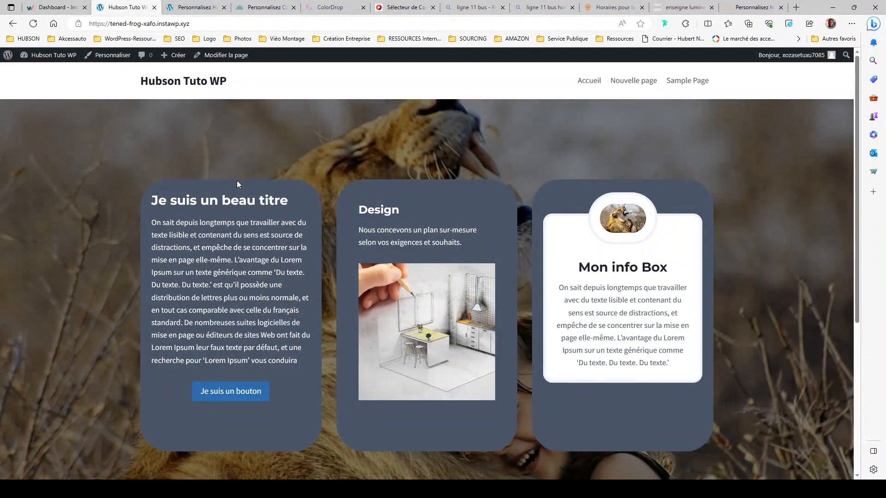